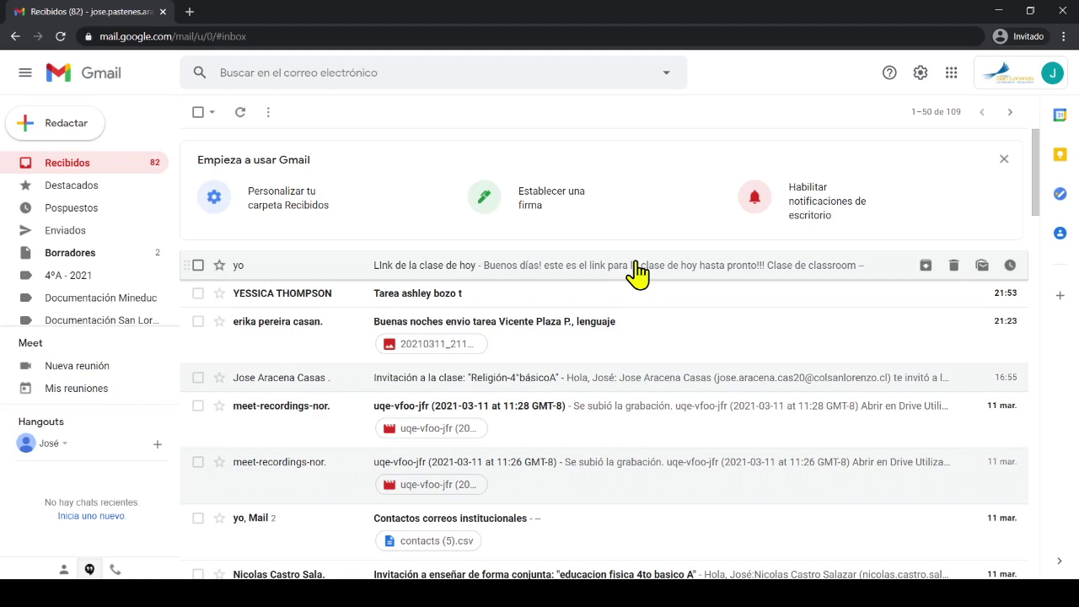
Open the 'LInk de la clase de hoy' email and follow its 'Clase de classroom' link to Meet
click(637, 272)
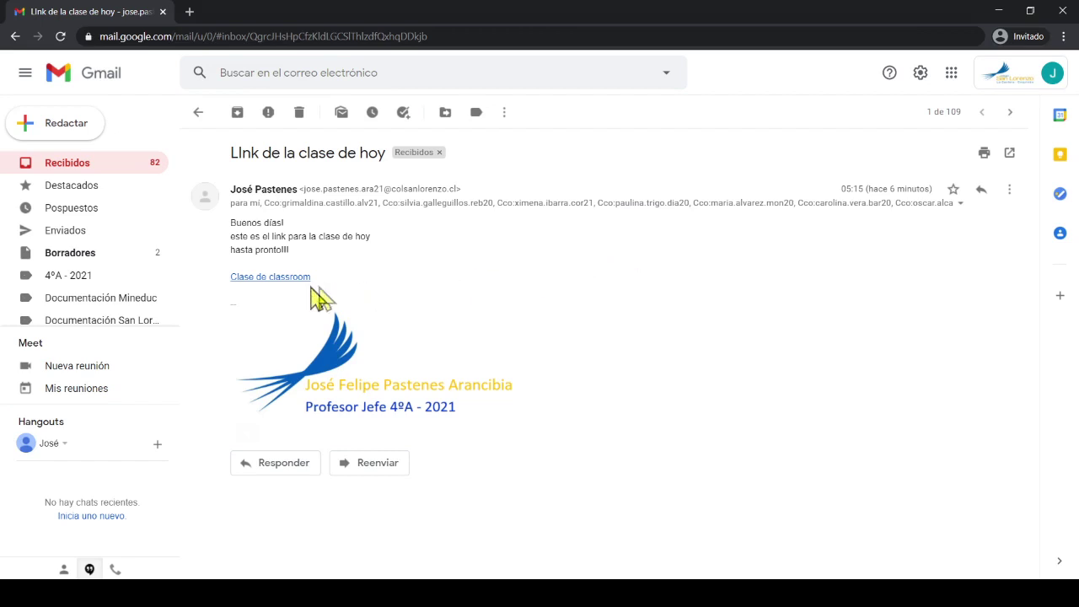
click(281, 289)
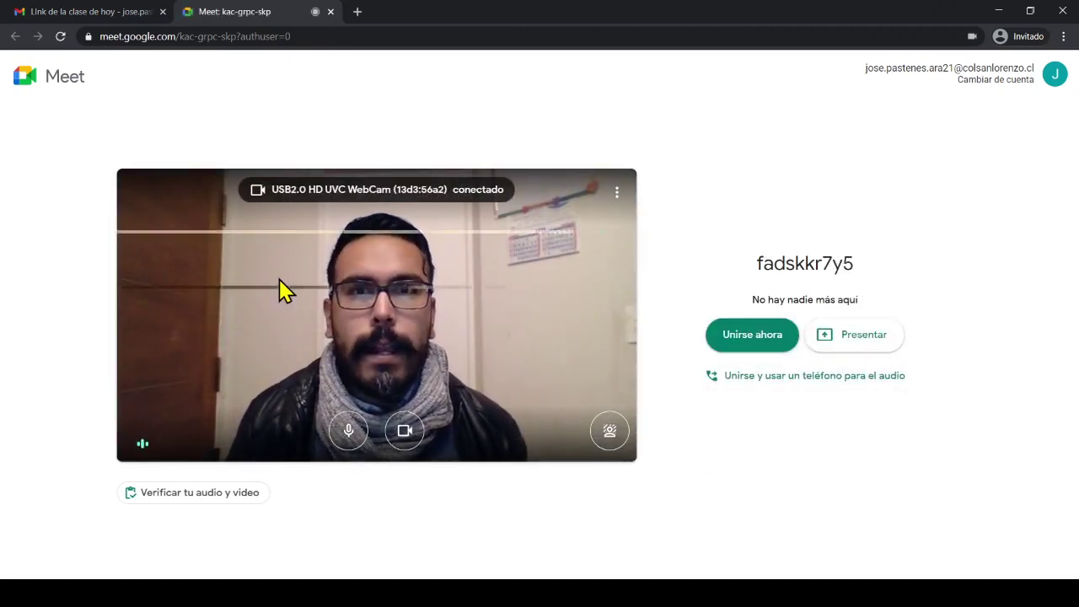
In Meet's Configuración, confirm the microphone and speakers stay on the default Predeterminado Realtek devices
click(618, 196)
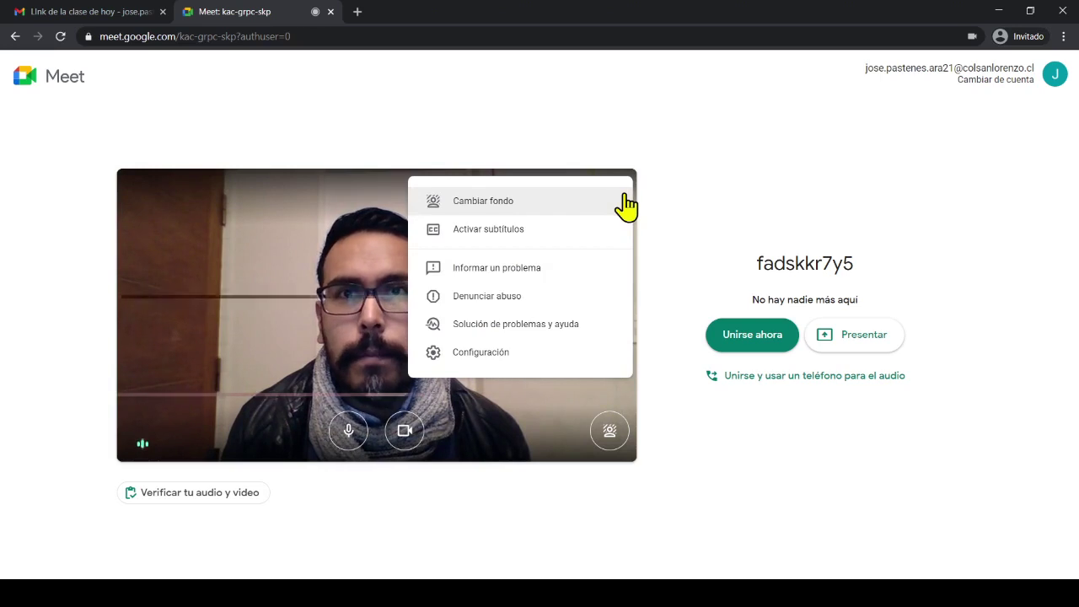
click(546, 354)
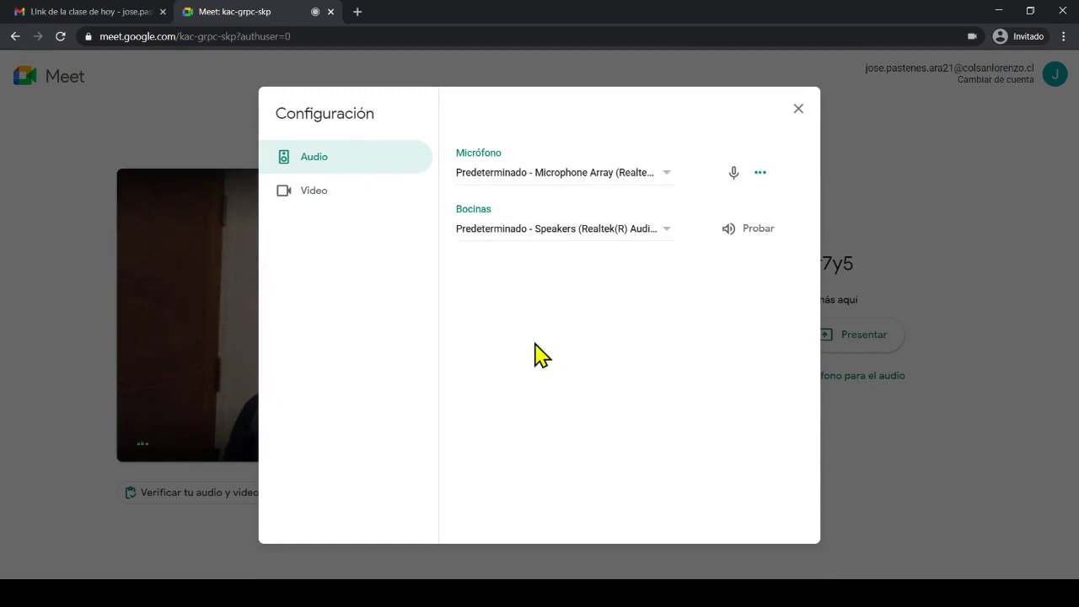
click(574, 172)
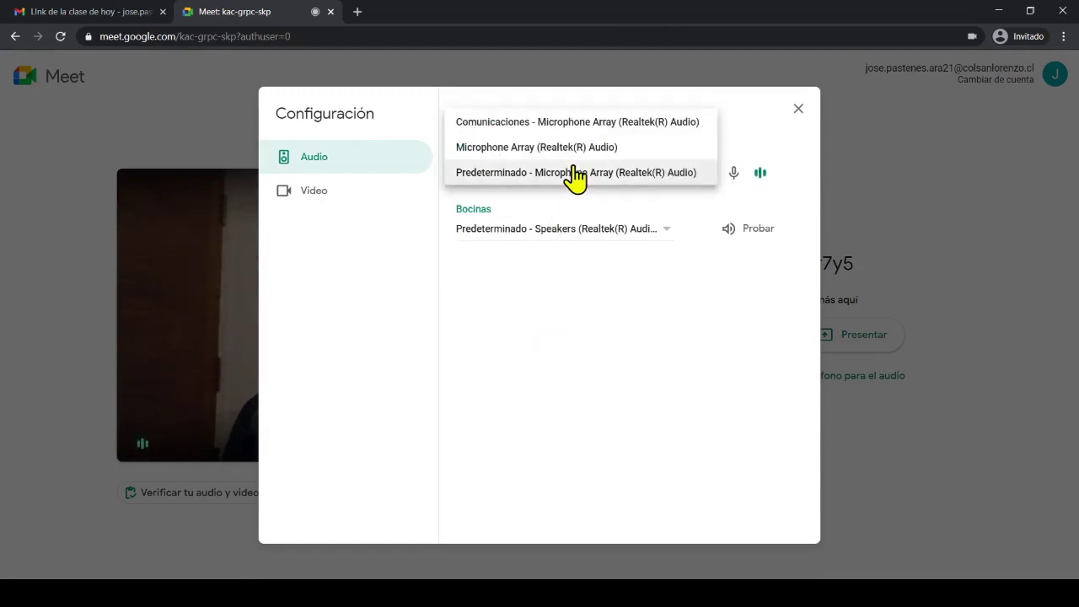
click(581, 240)
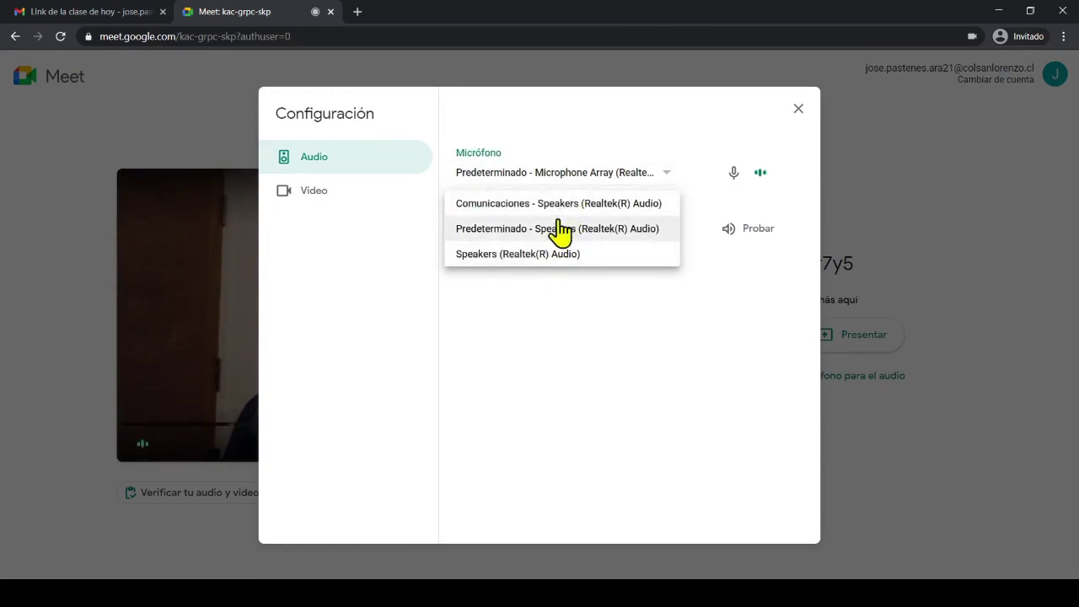
click(472, 354)
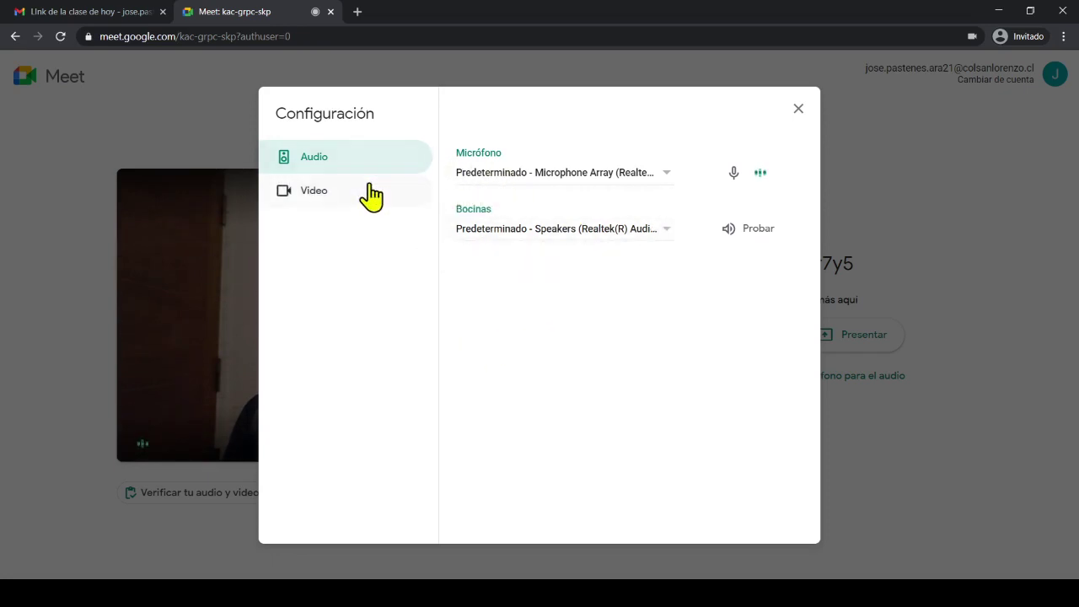
click(374, 193)
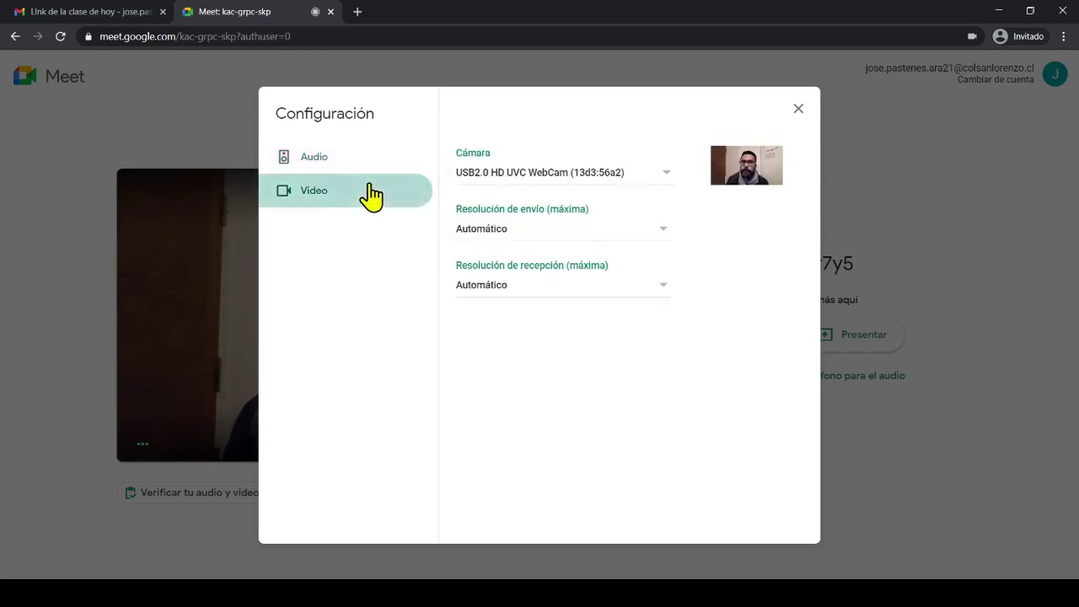
Keep the USB webcam, set sending to Alta definición (720p) and receiving to Definición estándar (360p), then close settings
click(510, 172)
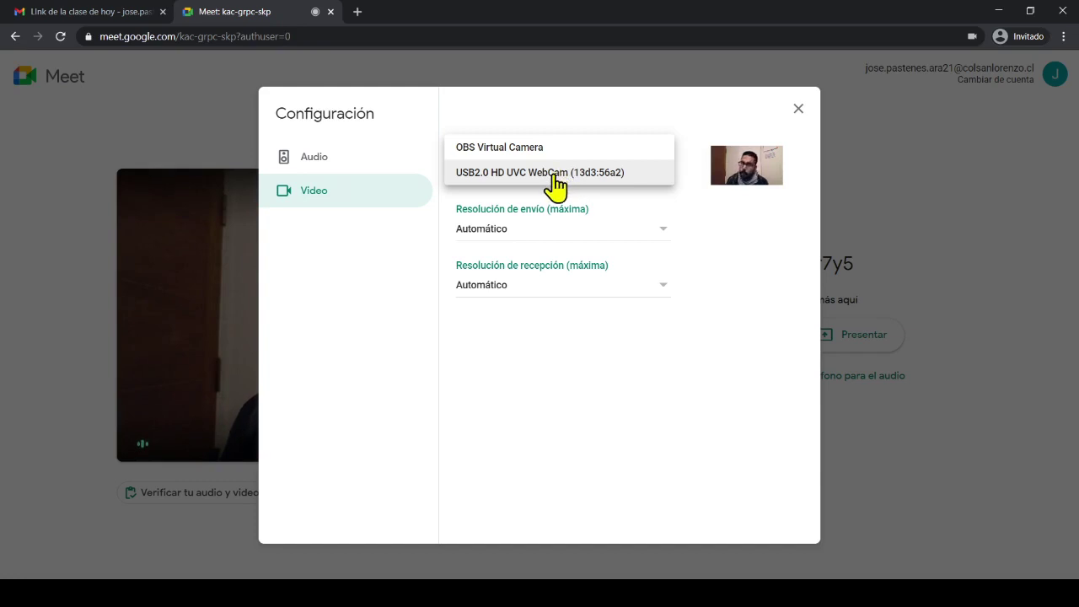
click(556, 332)
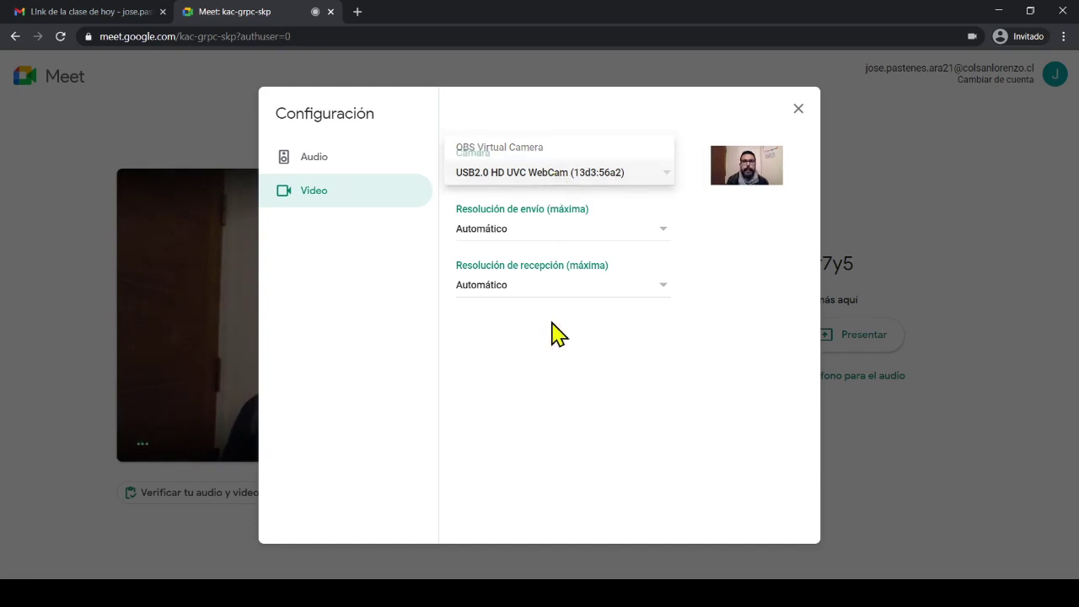
click(601, 234)
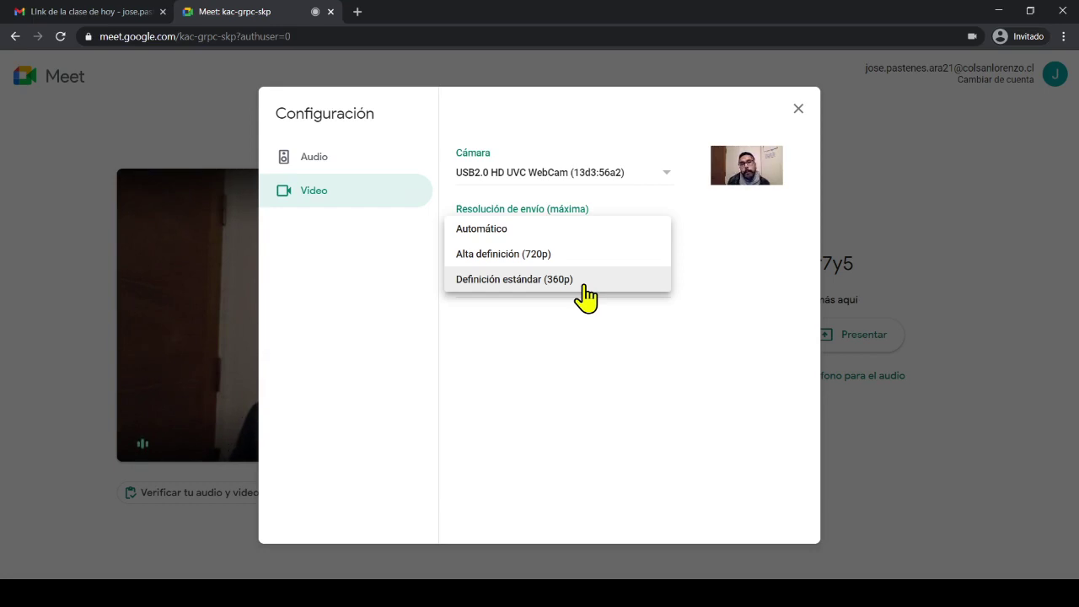
click(588, 255)
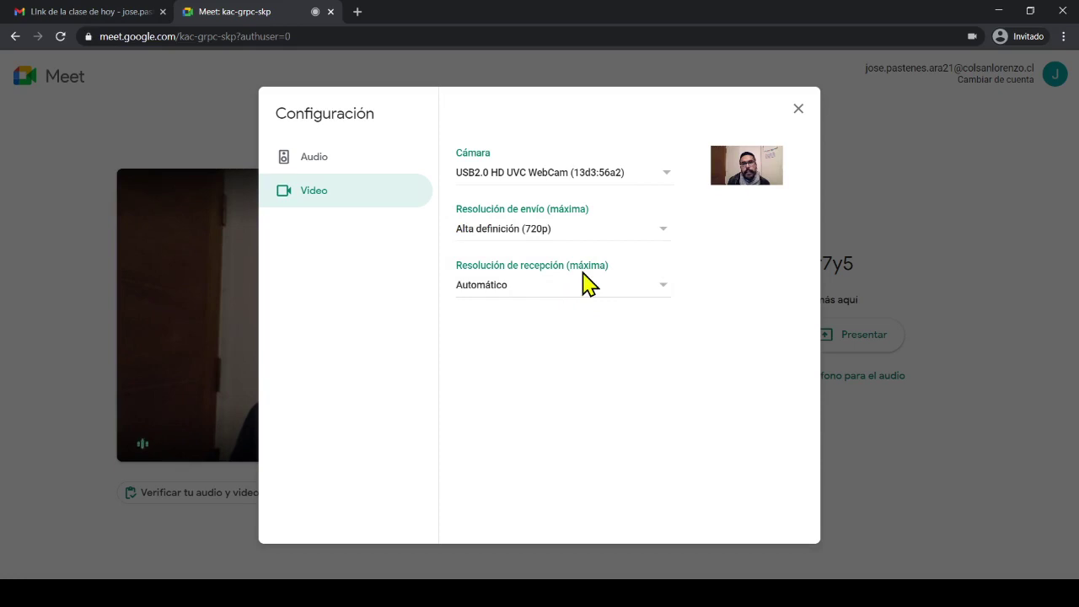
click(575, 290)
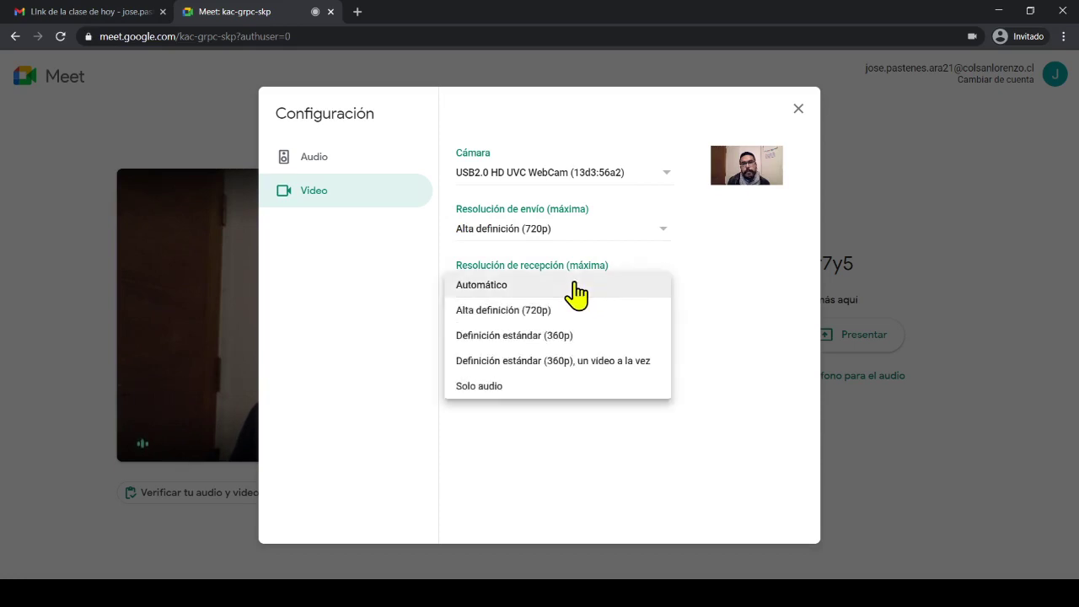
click(619, 341)
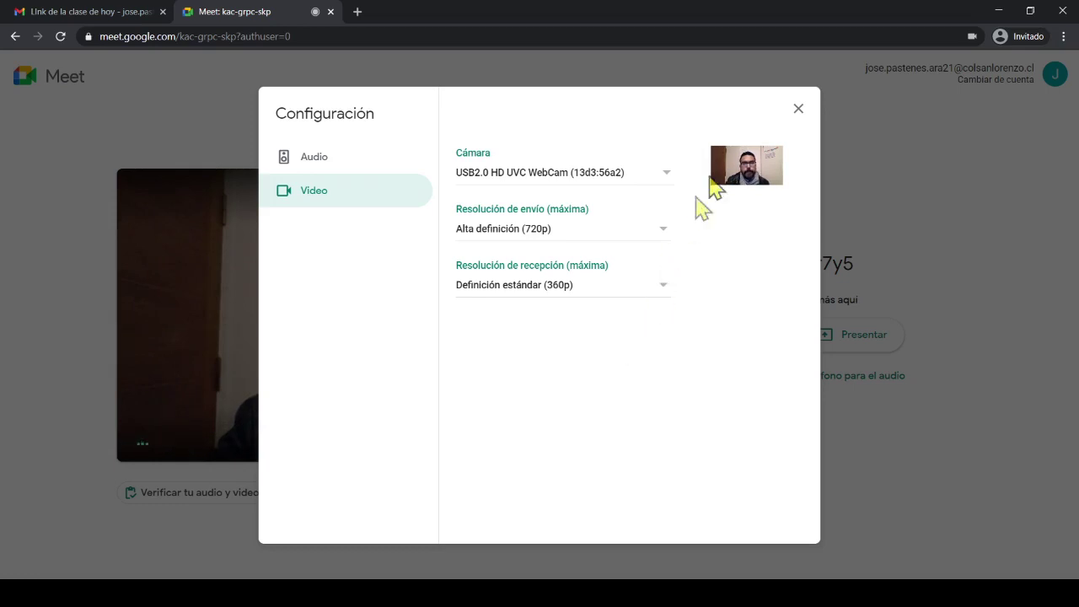
click(801, 110)
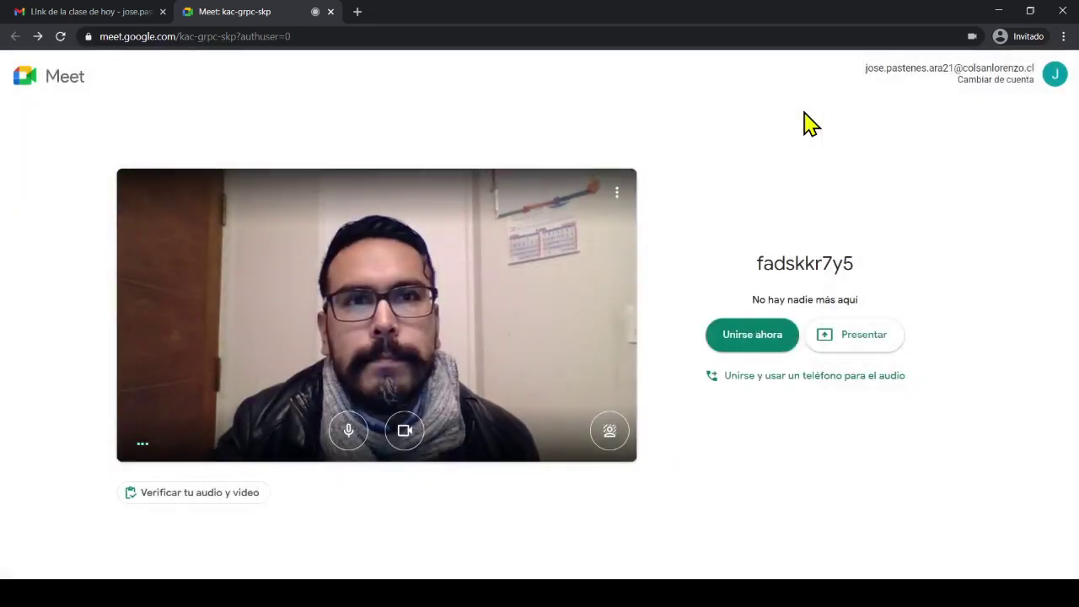
Join the call with Unirse ahora and start Grabar reunión, accepting the consent notice
click(725, 345)
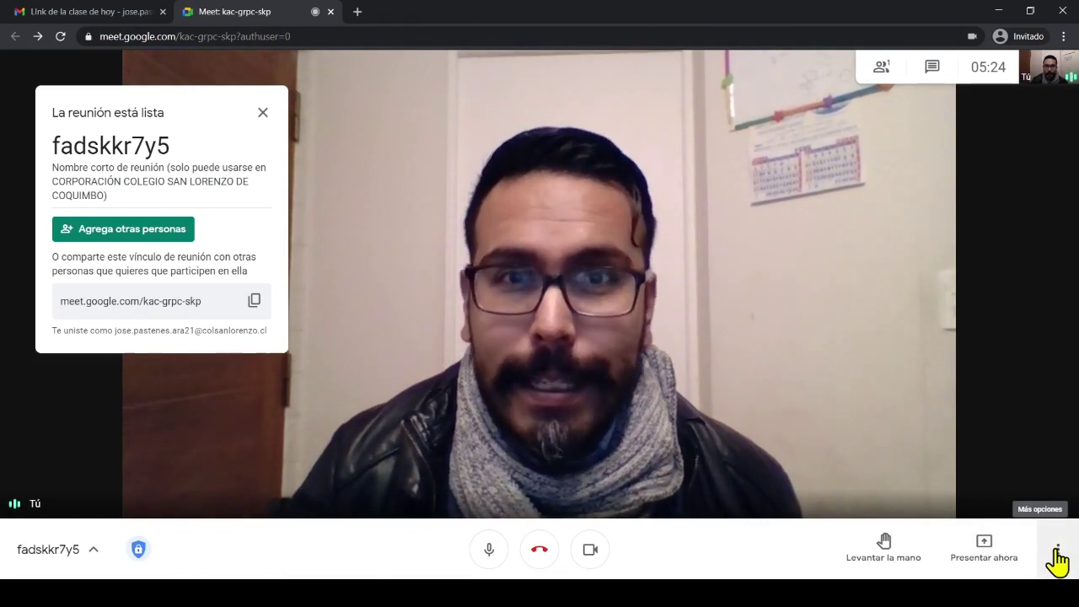
click(1057, 559)
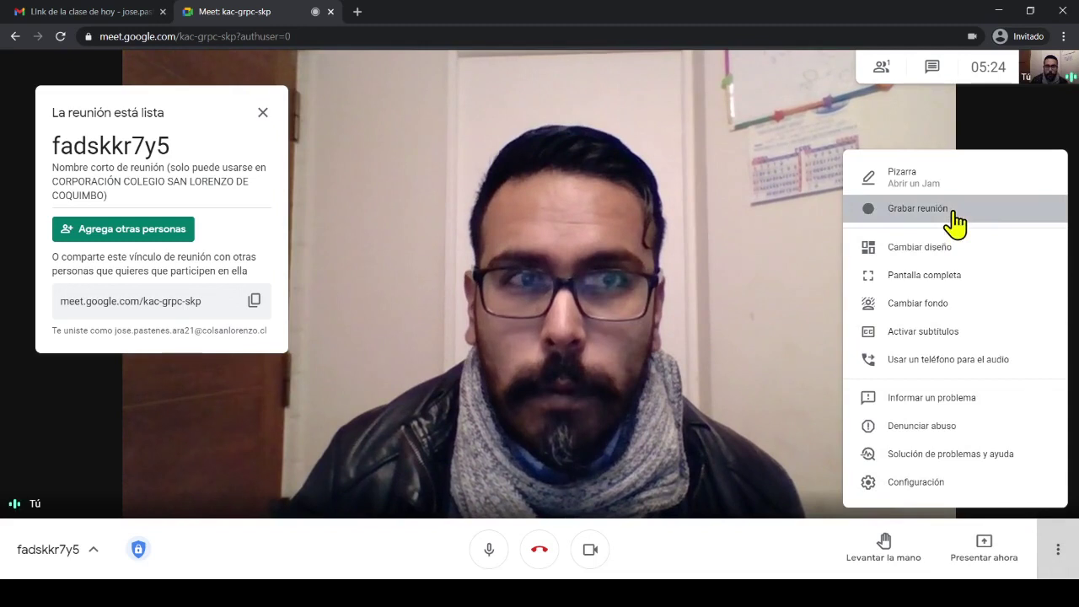
click(955, 212)
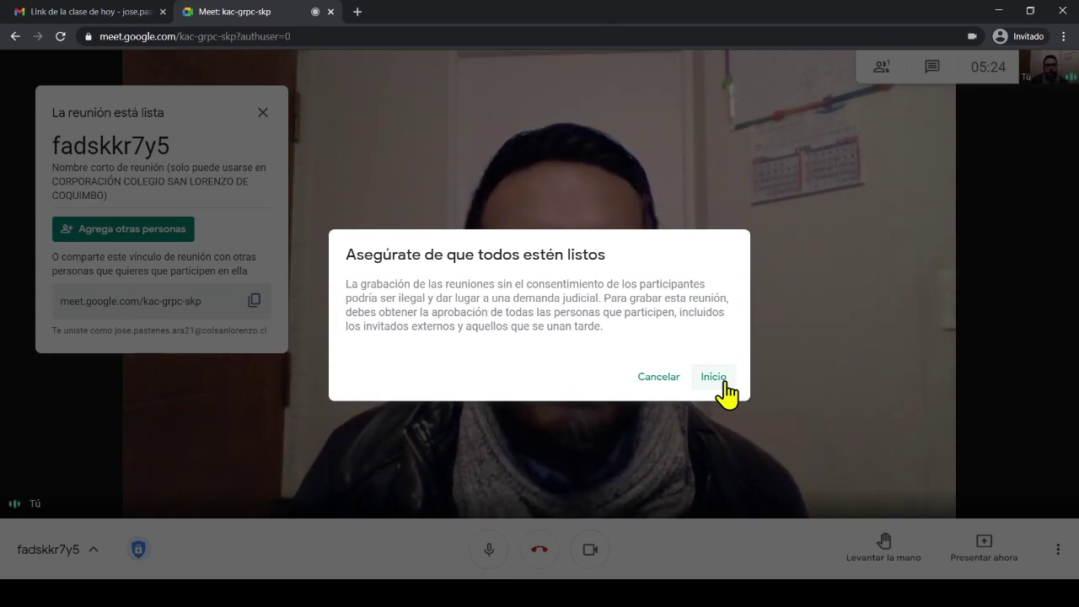
click(722, 382)
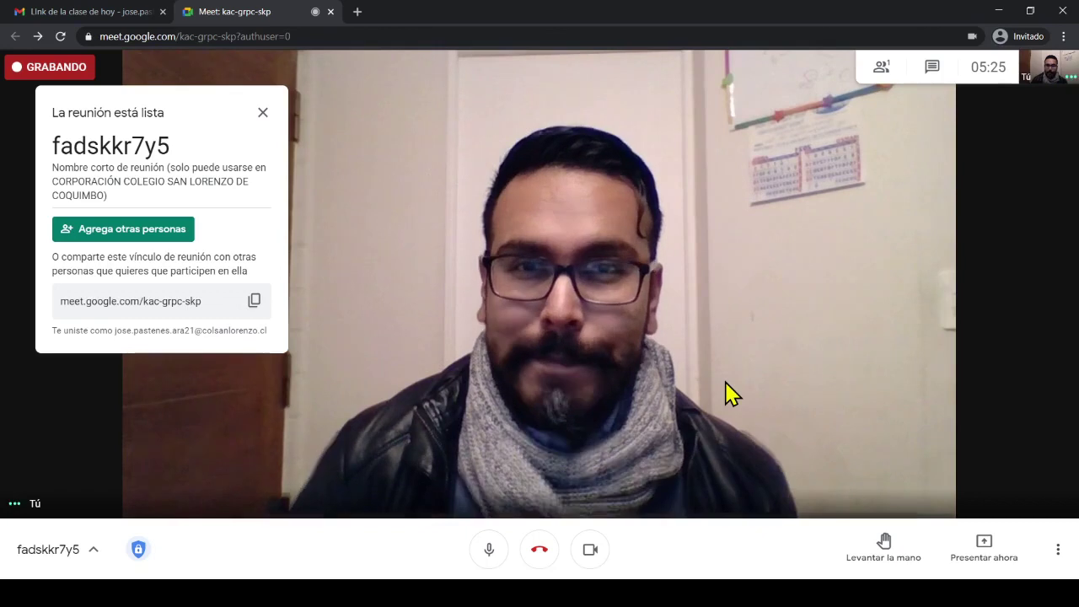
Confirm Detener la grabación, then hang up choosing Finalizar la llamada for everyone
click(1058, 557)
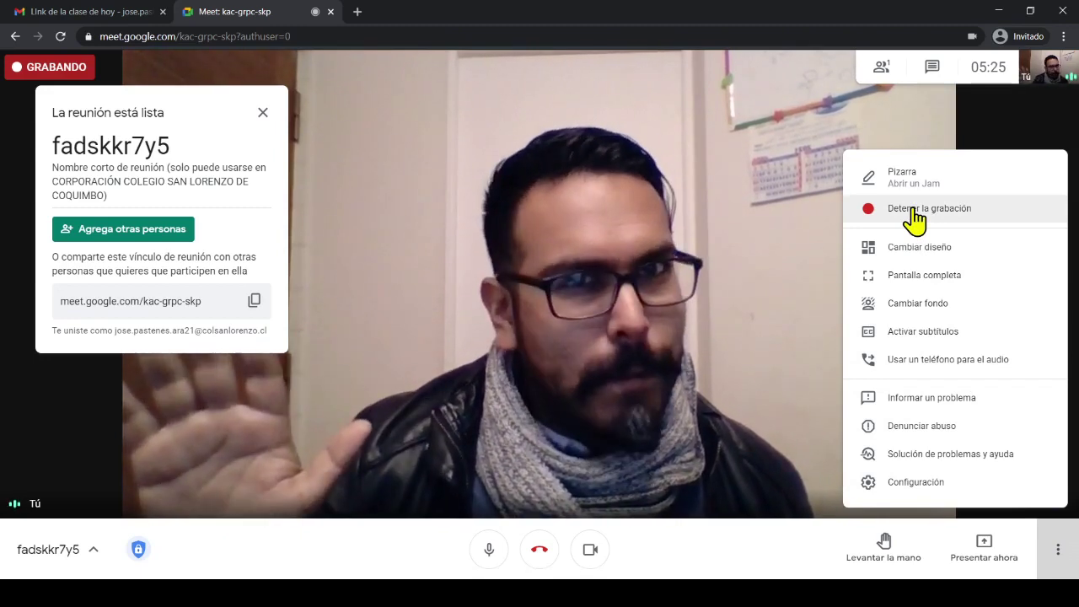
click(914, 221)
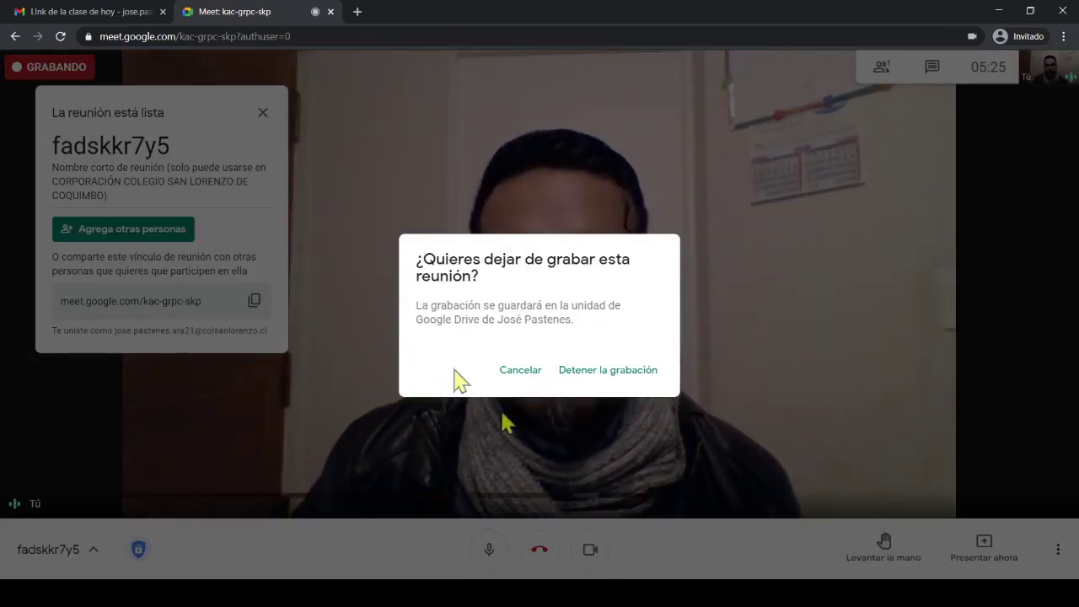
click(645, 379)
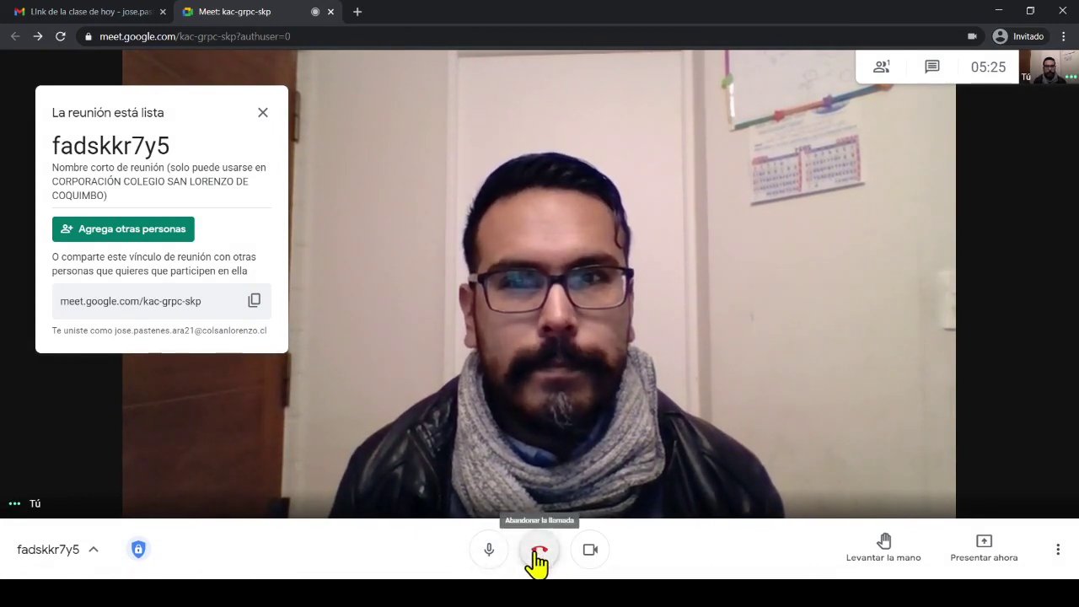
click(538, 559)
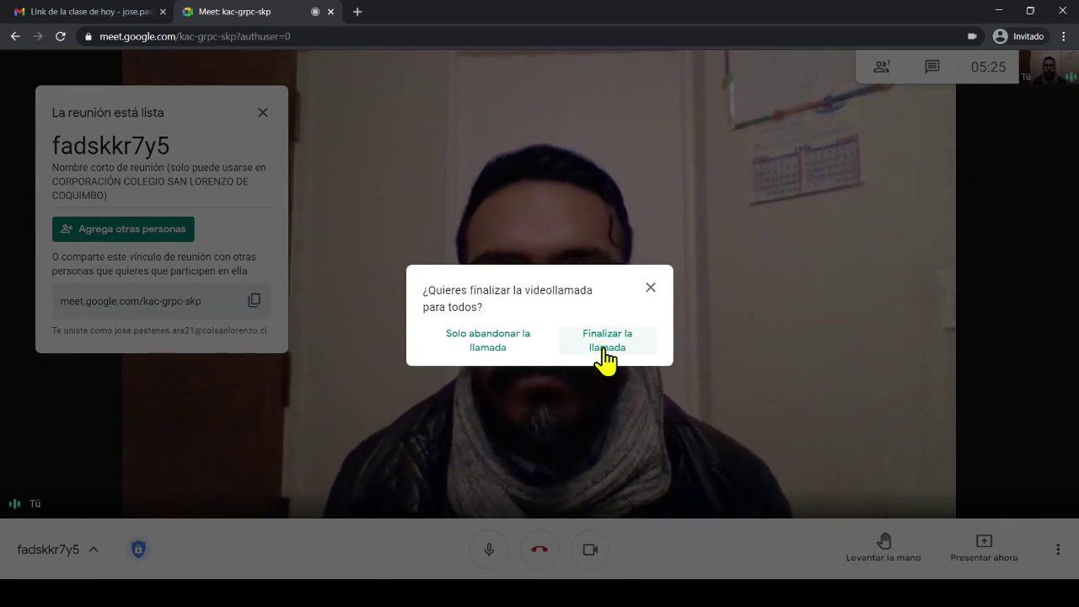
click(606, 358)
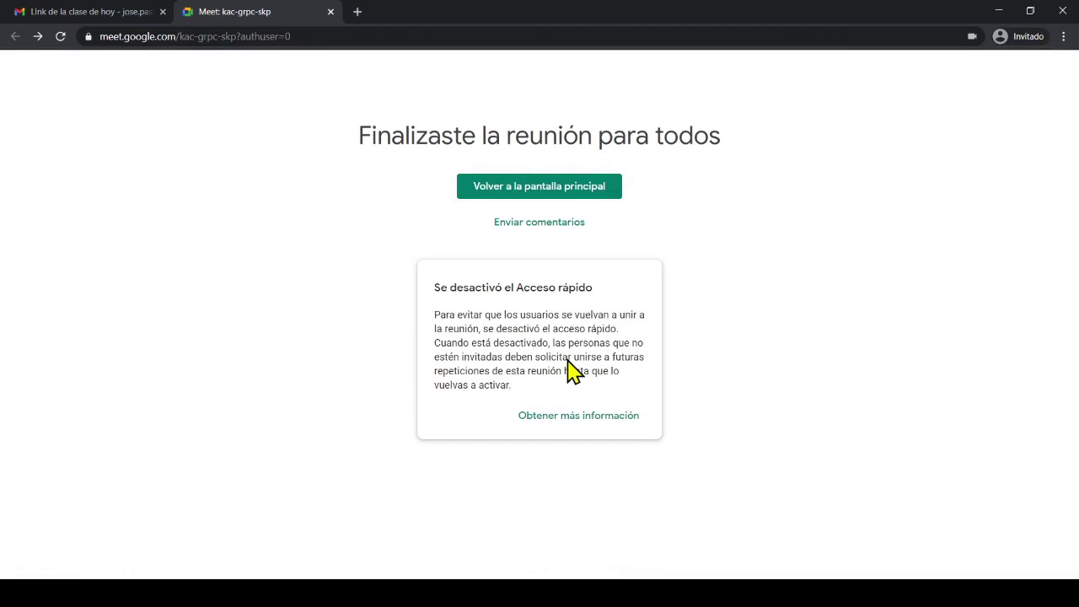
Return to the Meet home page and launch Google Drive from the apps grid to view Mi unidad's folders
click(560, 197)
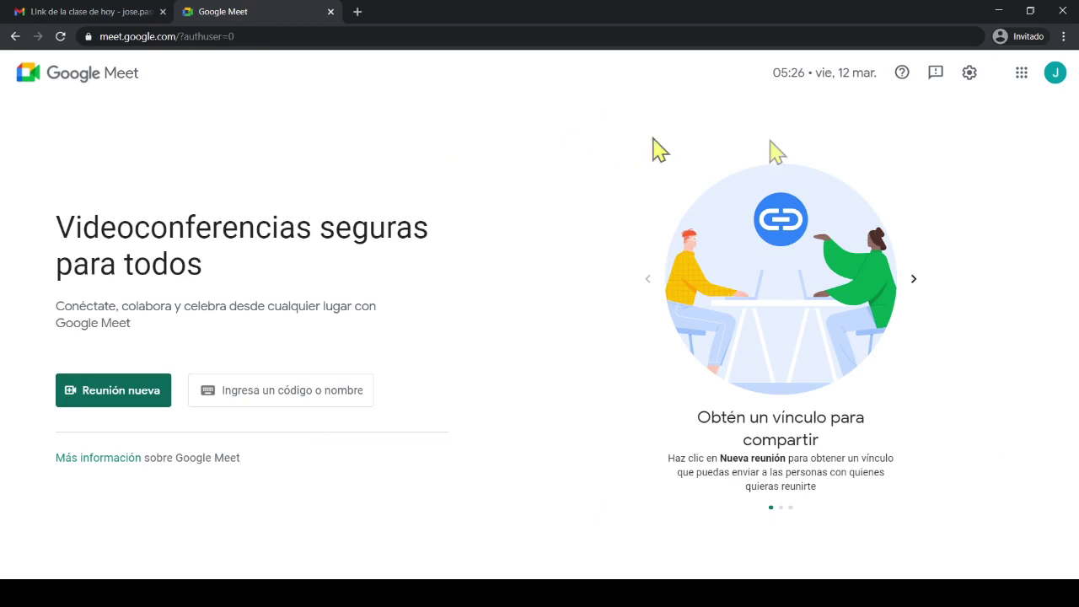
click(1021, 76)
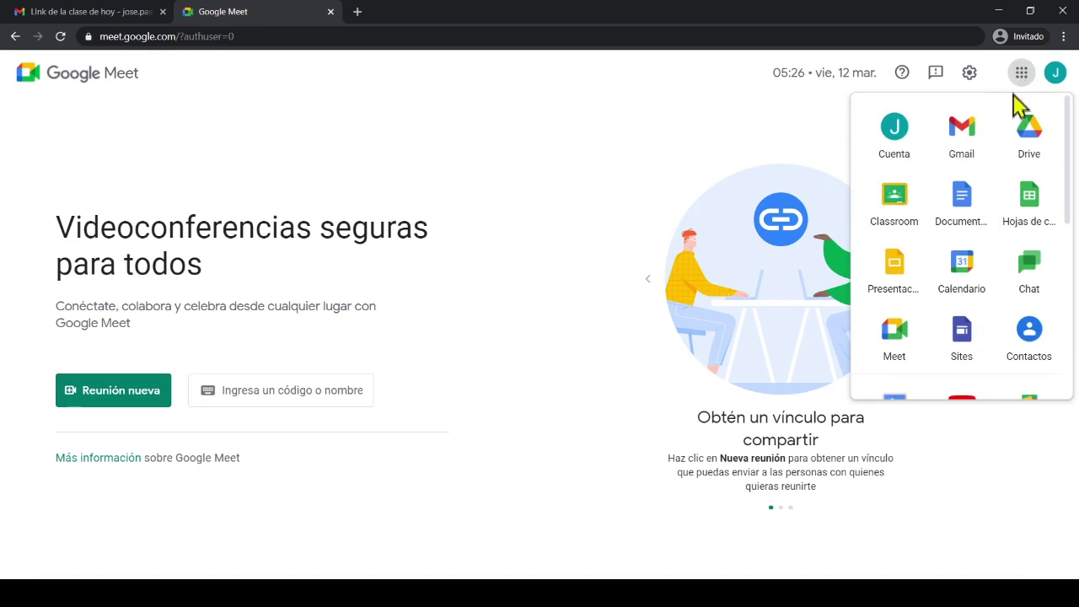
click(1030, 158)
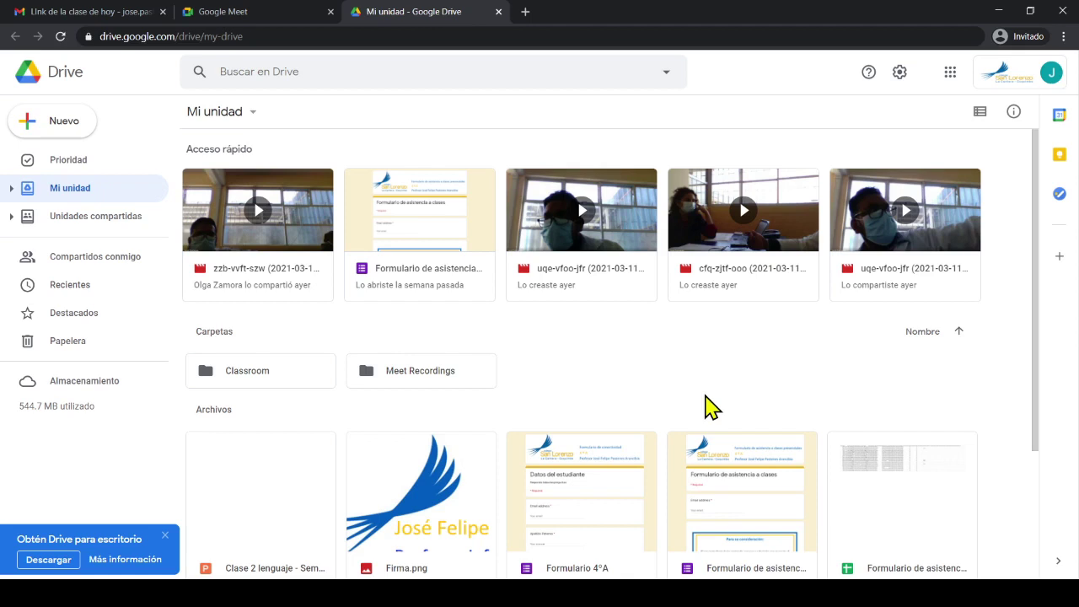
scroll(707, 398, down, 3)
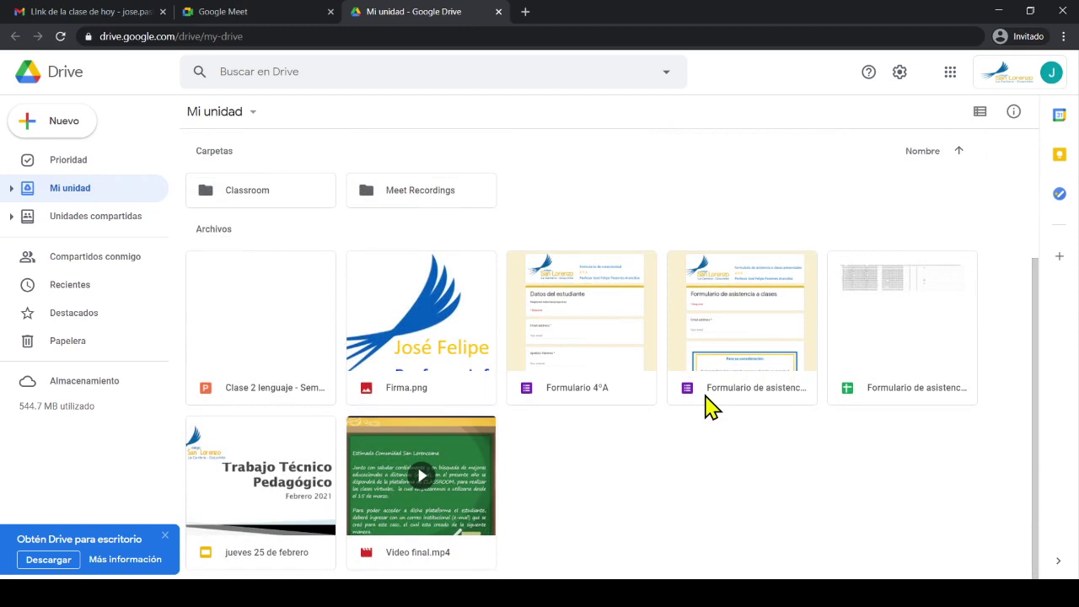
scroll(706, 398, up, 3)
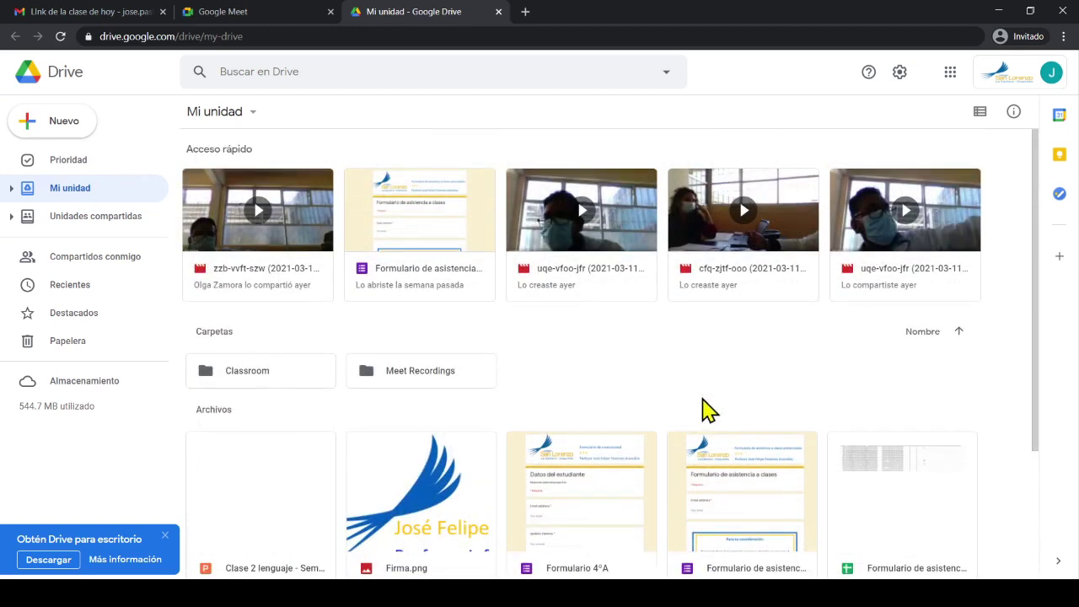
Open the Meet Recordings folder to see the new kac-grpc-skp recording among the videos
click(419, 379)
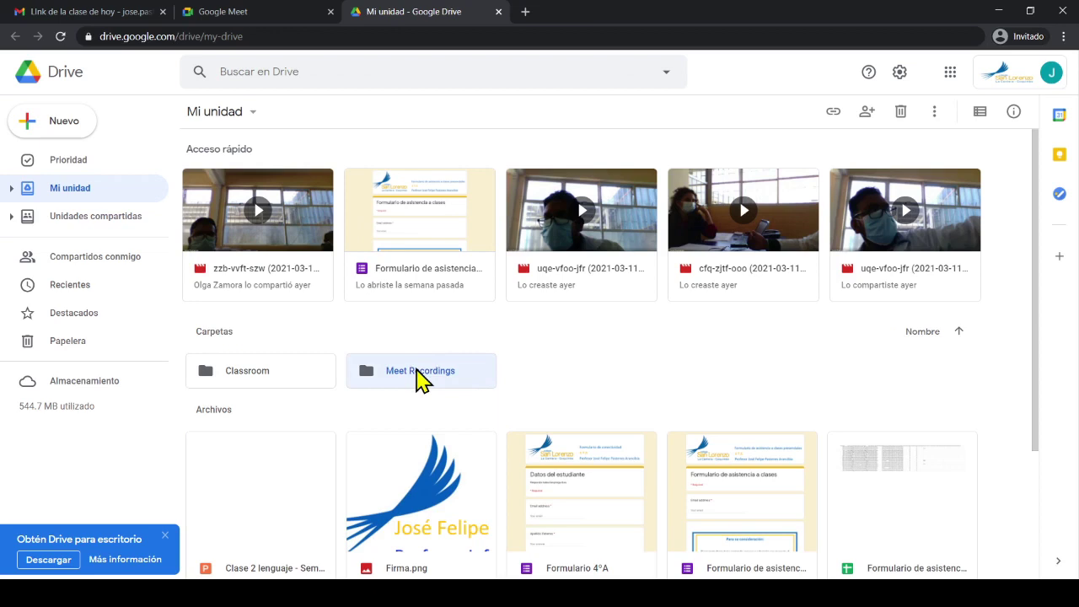
double_click(419, 379)
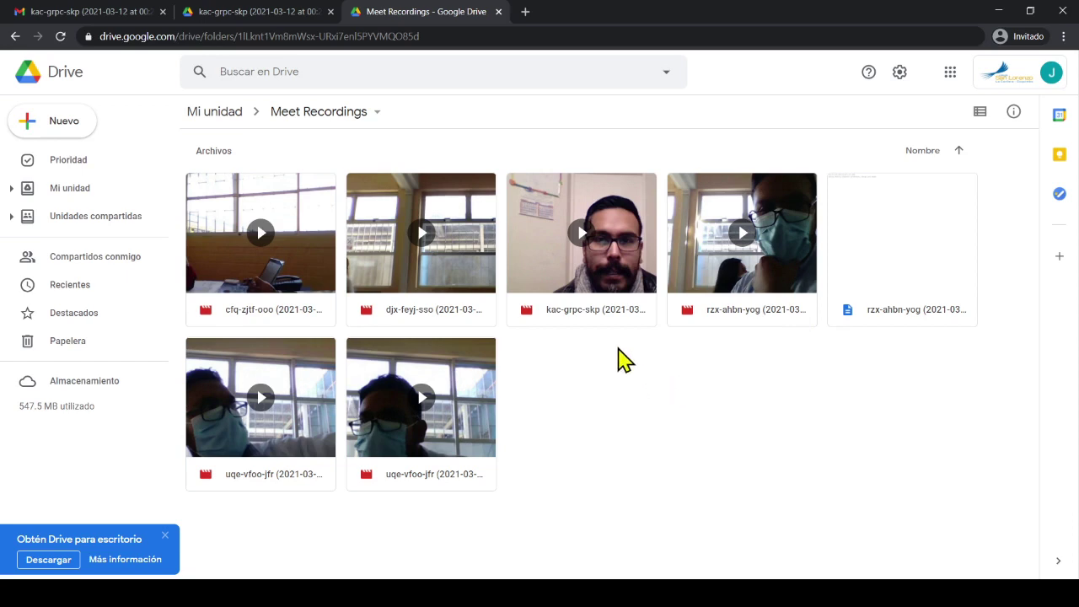
Open the kac-grpc-skp recording notification email in Gmail and launch the recording in a new tab
click(127, 12)
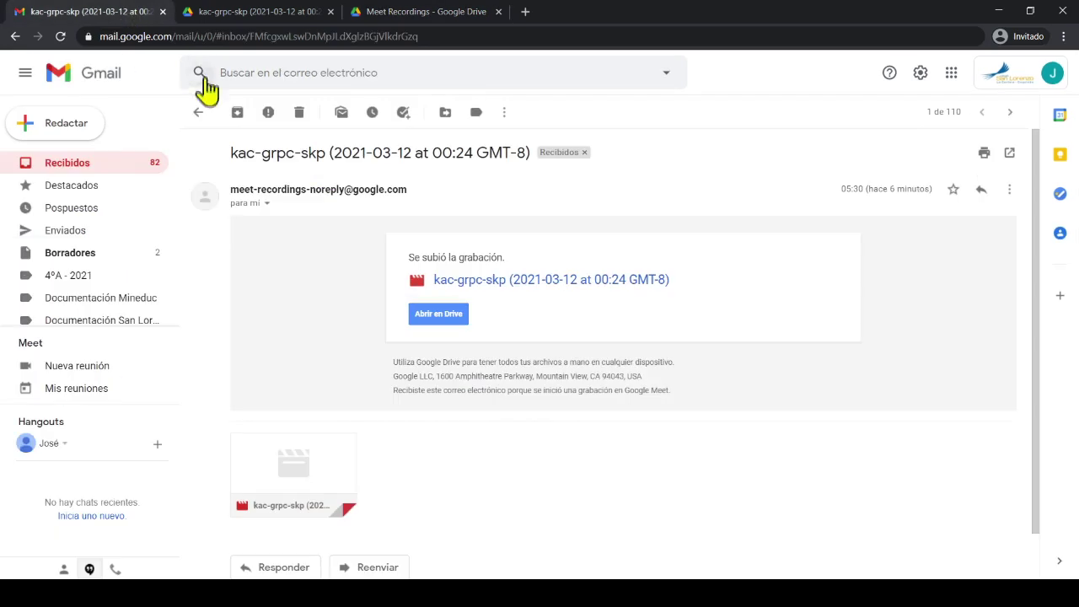
click(124, 171)
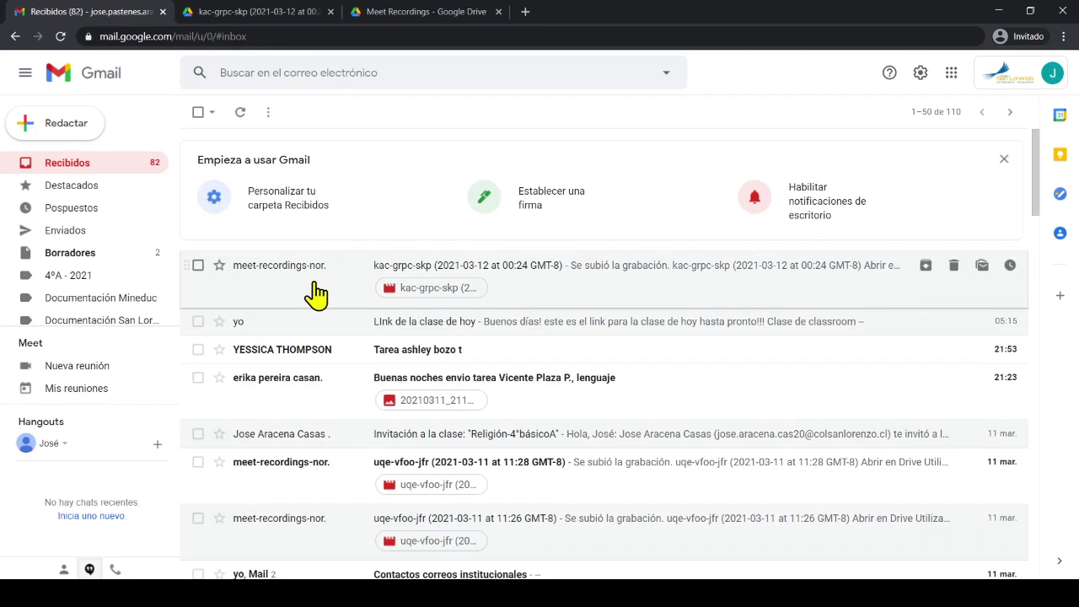
click(546, 296)
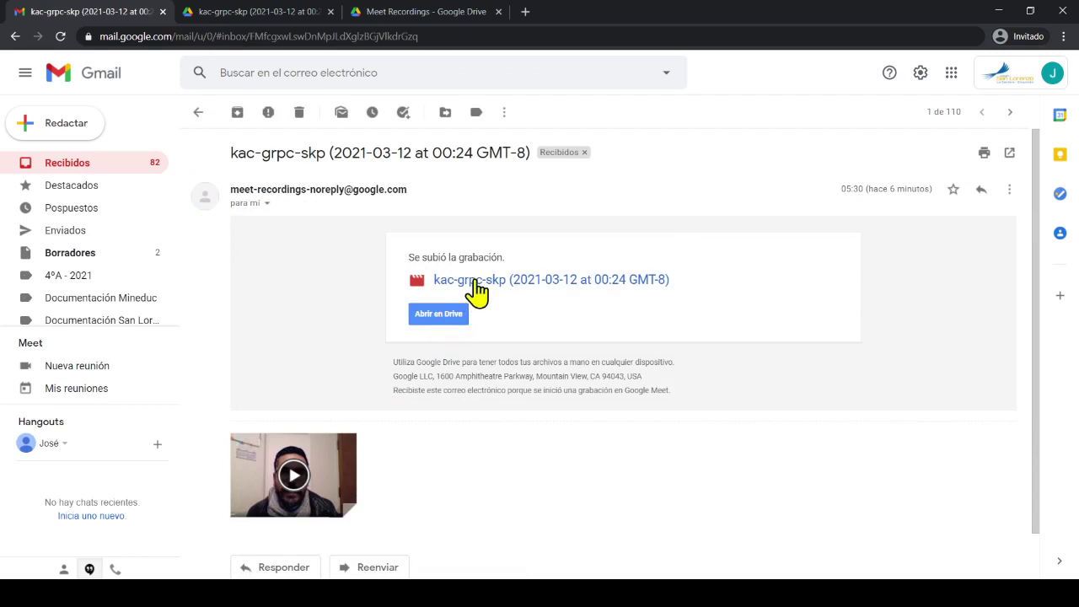
click(477, 286)
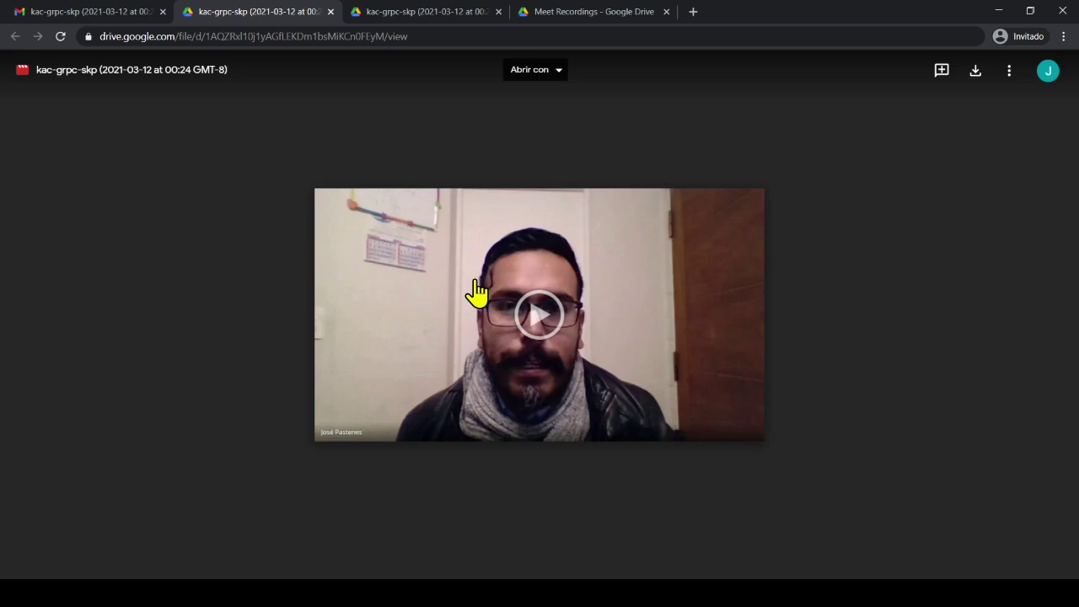
Play the recording briefly, pause it, select its web address, and go back to the email
click(547, 328)
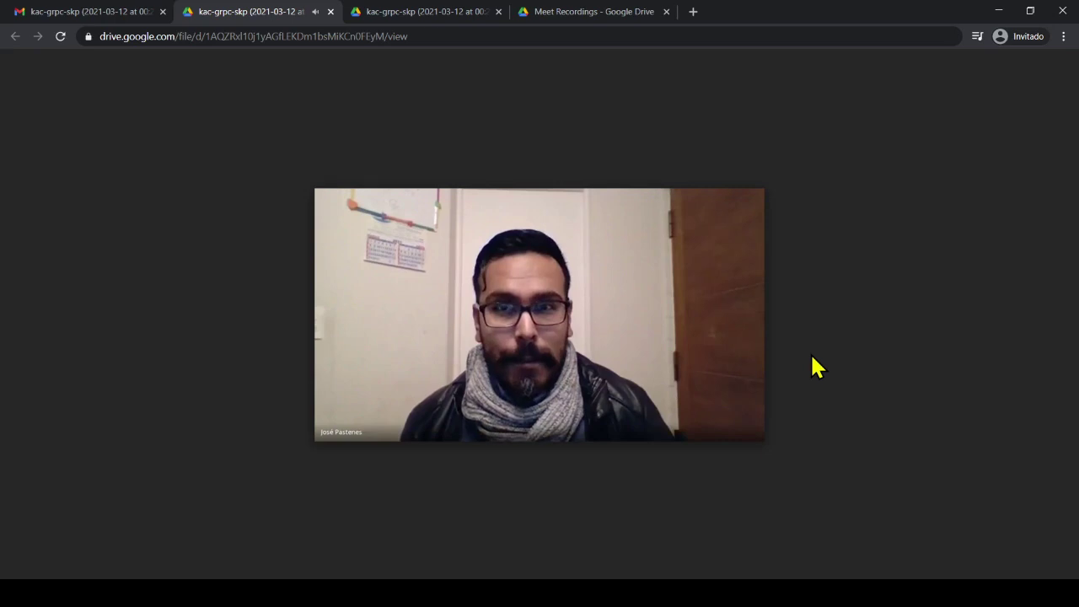
click(341, 427)
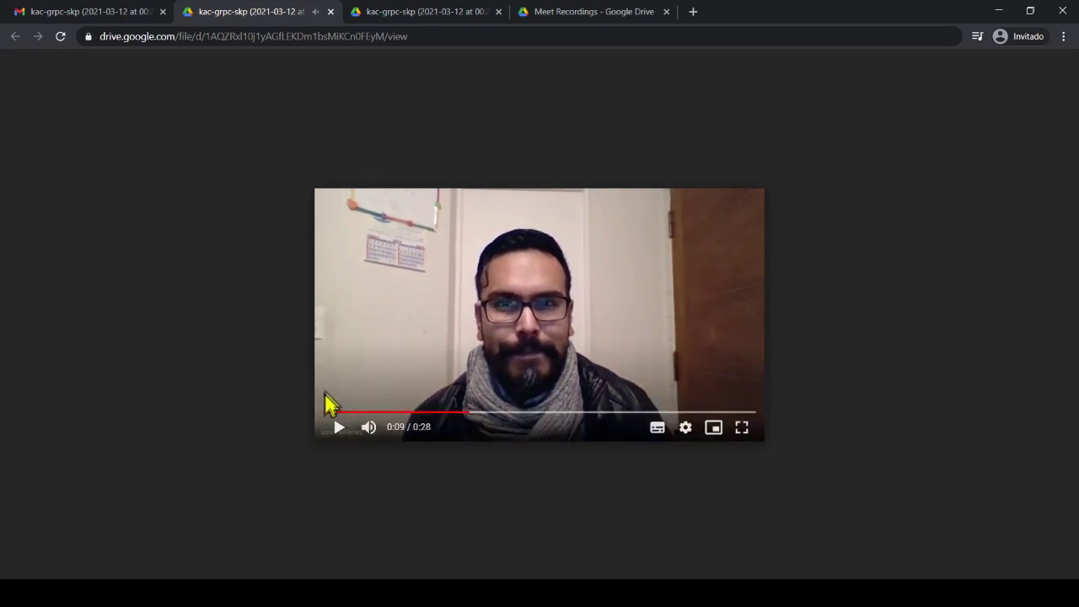
click(360, 37)
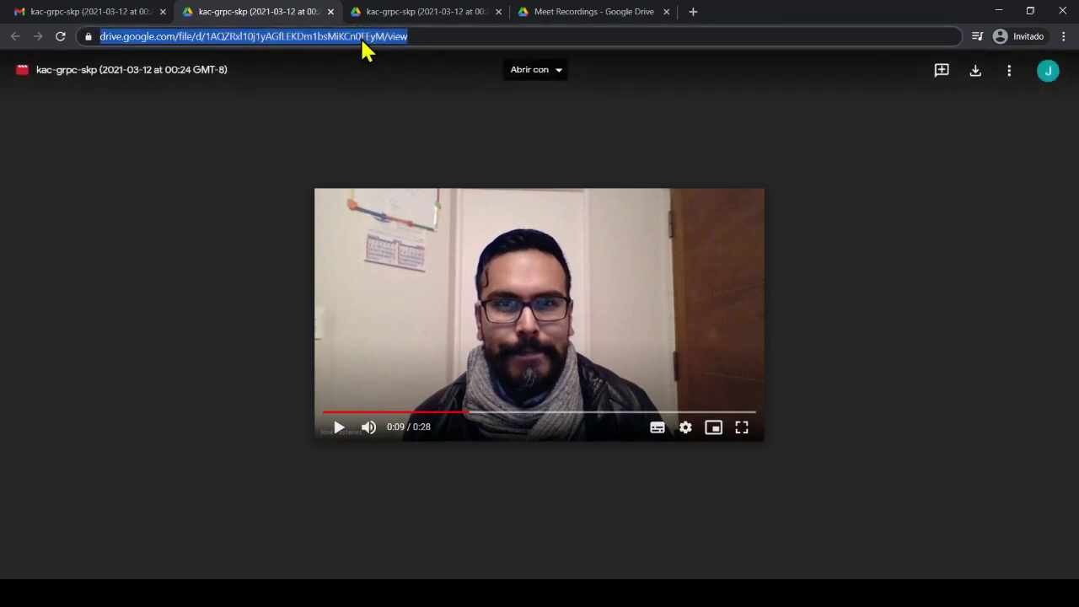
click(120, 18)
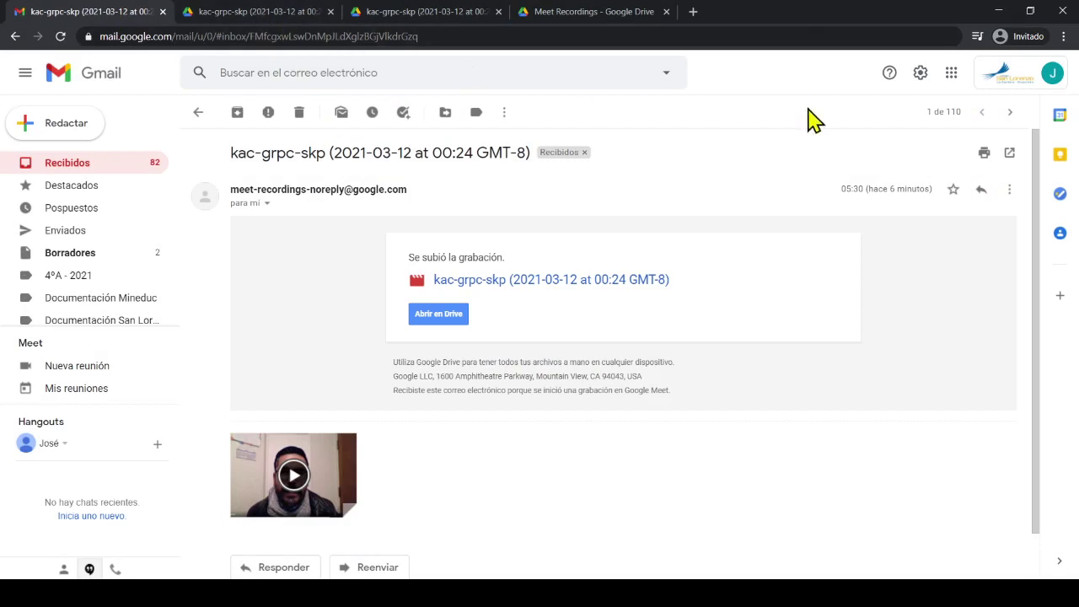
Launch Google Classroom from the apps grid and open the Taller Classroom class
click(950, 73)
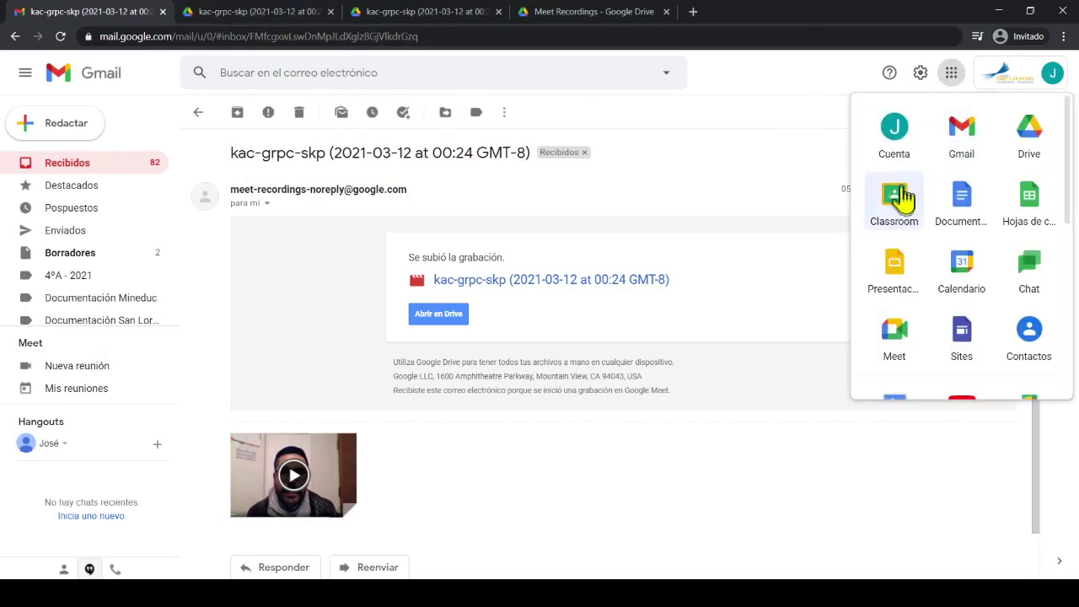
click(897, 208)
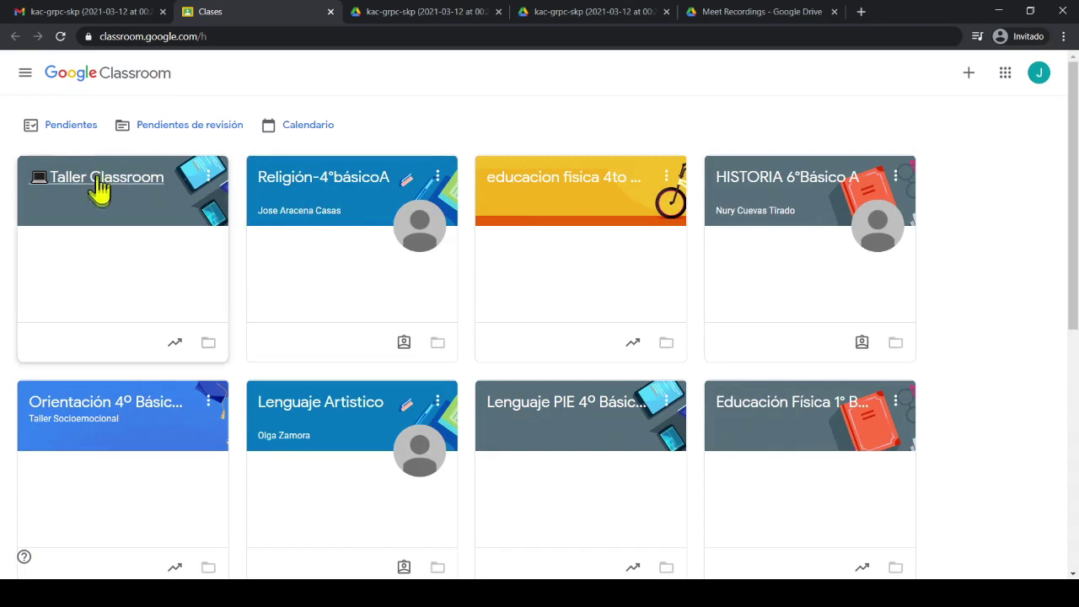
click(100, 192)
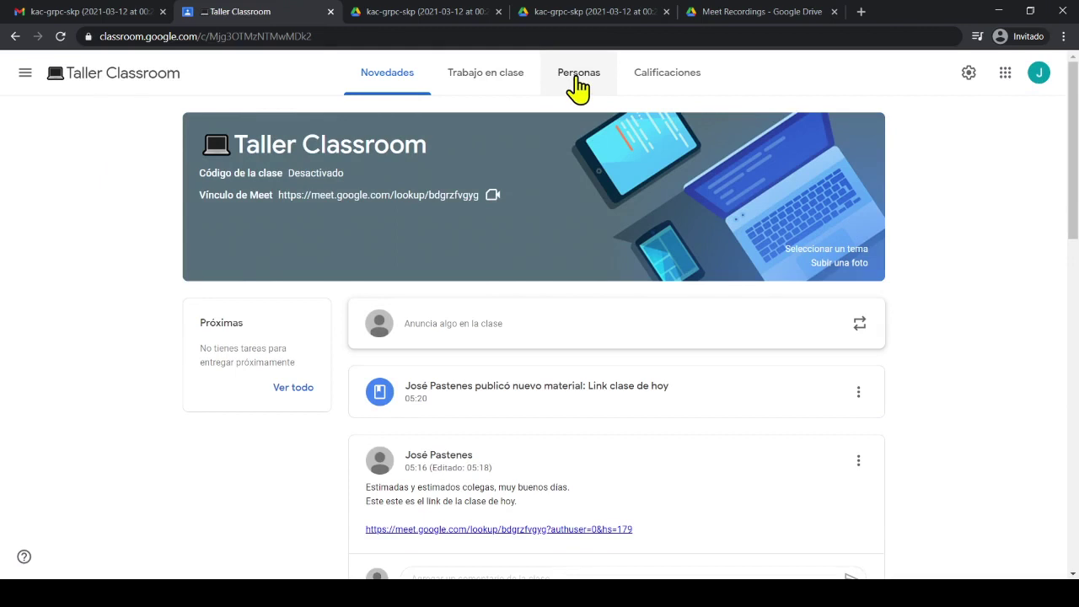
Show Taller Classroom's Personas list and scroll through the Alumnos
click(577, 77)
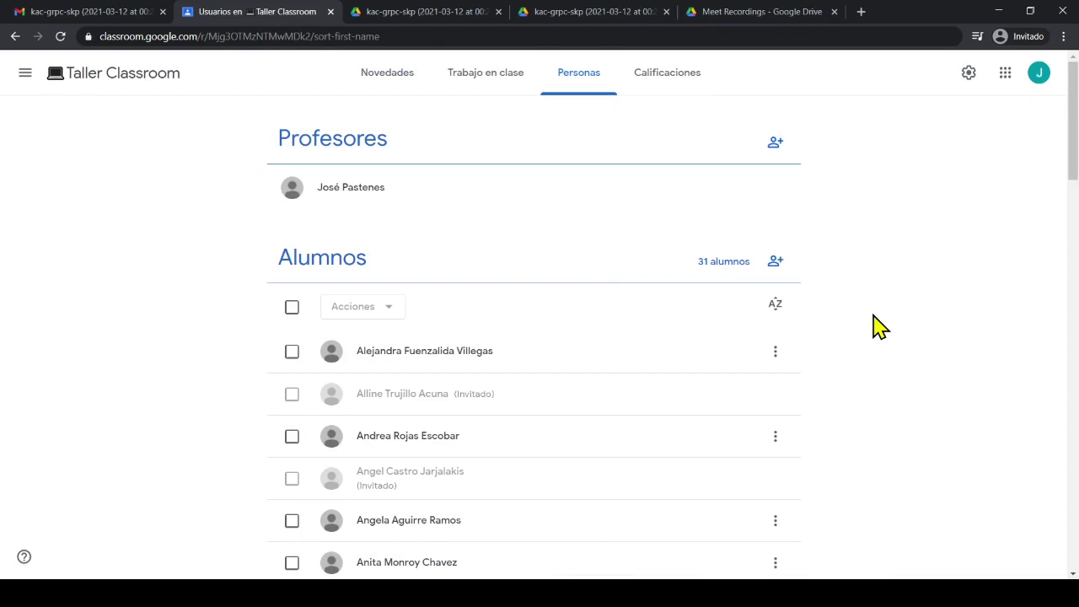
scroll(877, 327, down, 6)
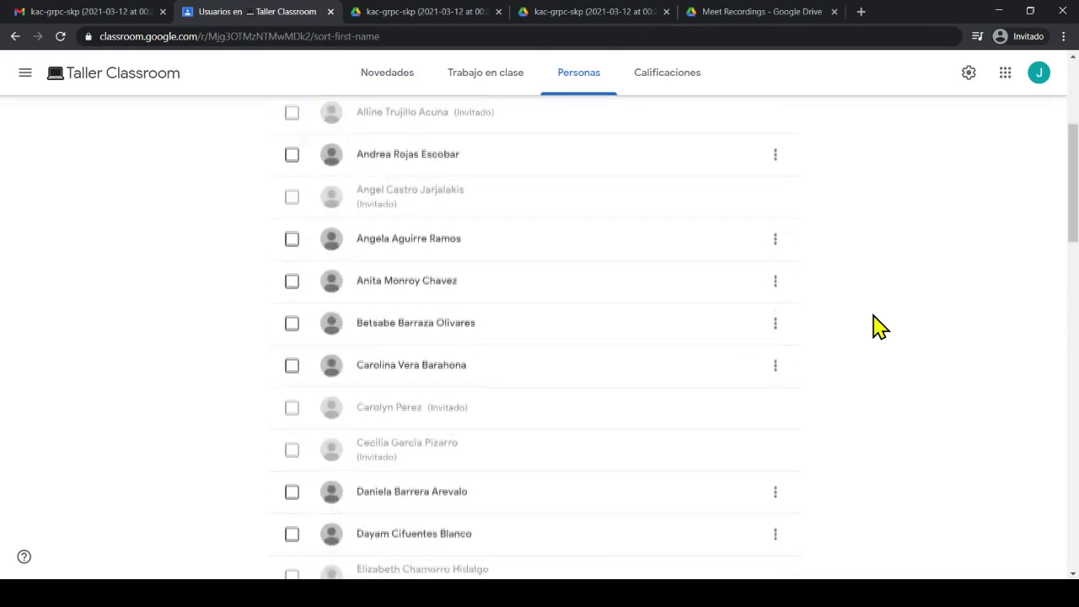
scroll(877, 327, down, 2)
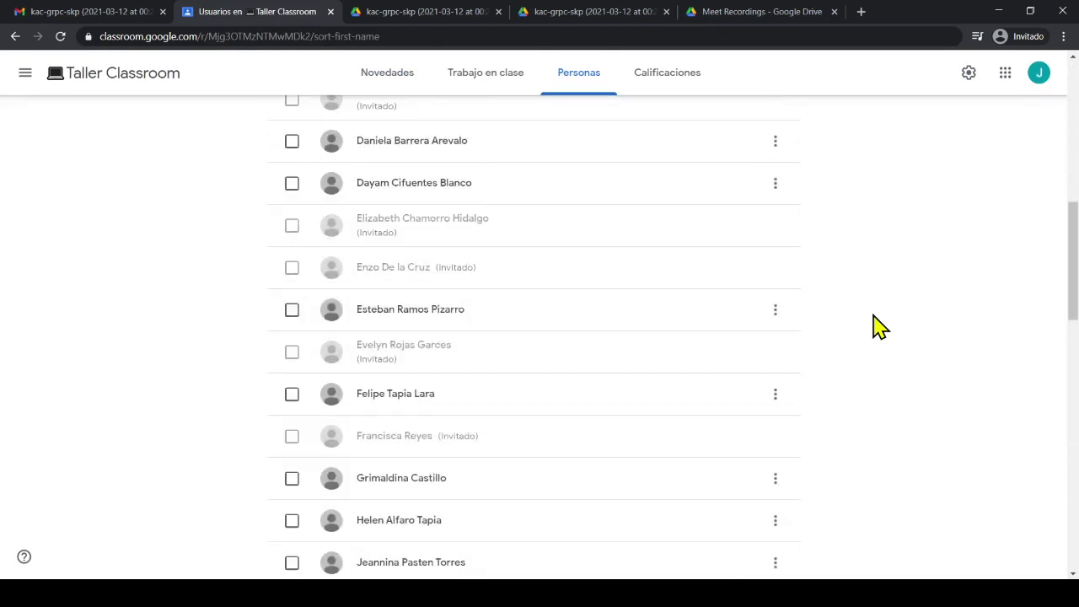
scroll(876, 328, down, 15)
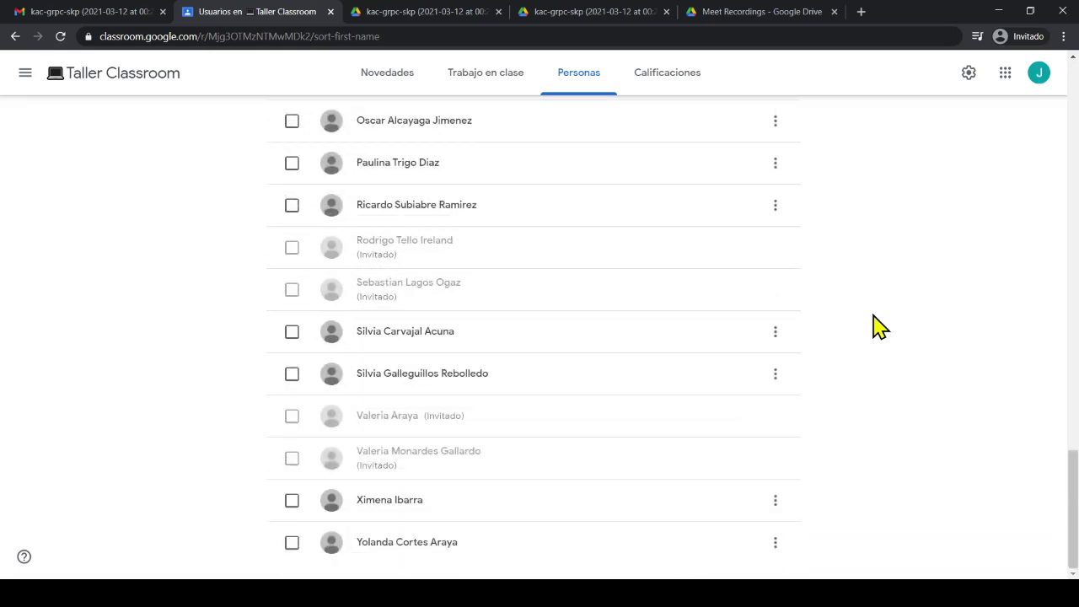
scroll(877, 327, up, 1)
scroll(877, 327, up, 2)
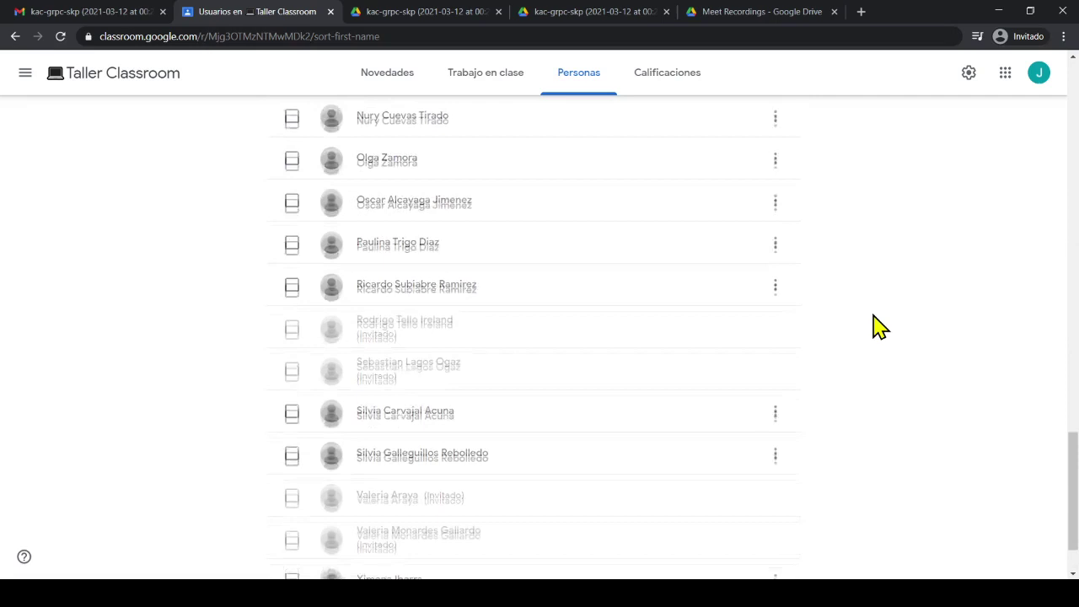
scroll(877, 328, up, 4)
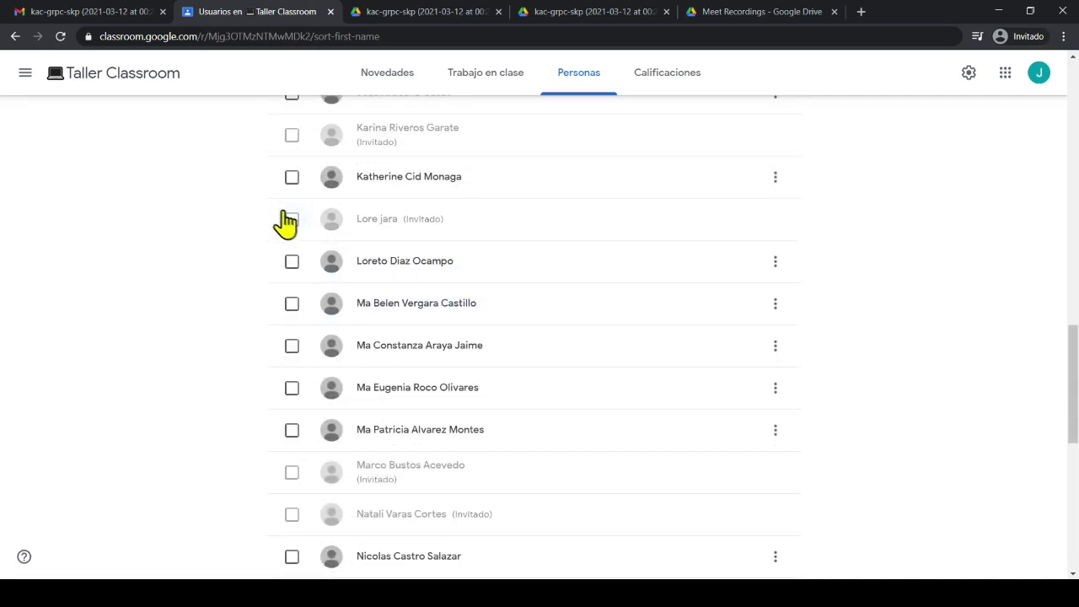
Tick two invited students and open the Acciones dropdown for them
click(294, 227)
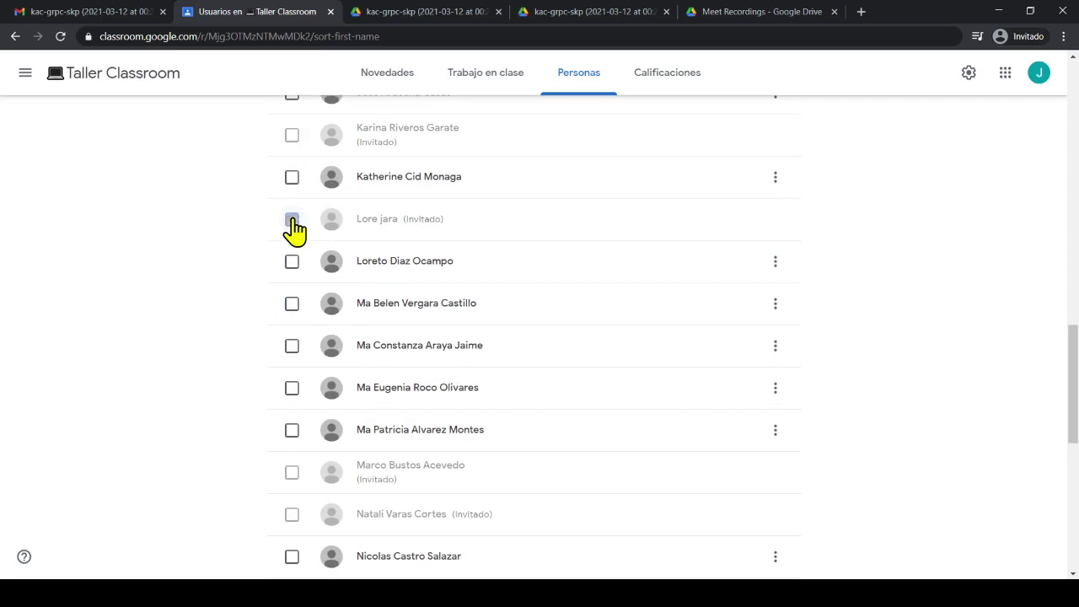
scroll(253, 246, up, 3)
scroll(253, 246, up, 3)
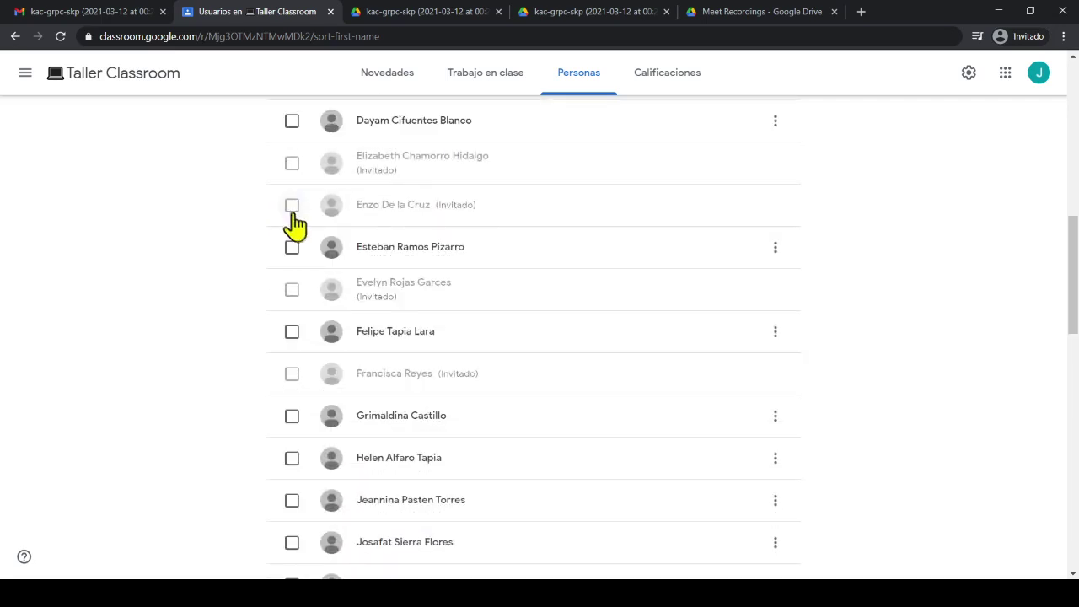
click(293, 216)
scroll(224, 234, down, 3)
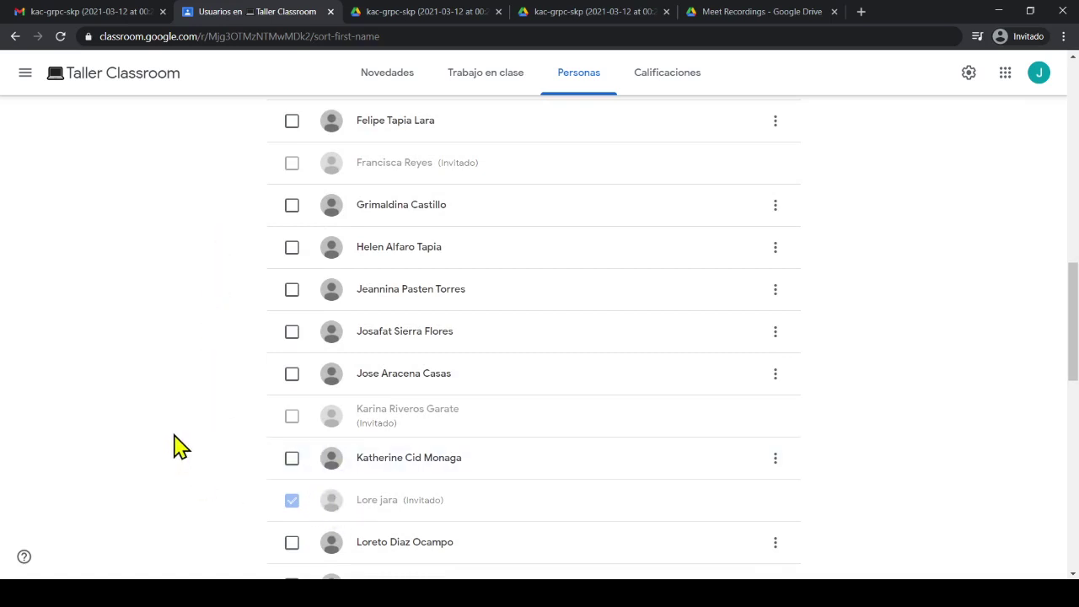
scroll(179, 446, up, 6)
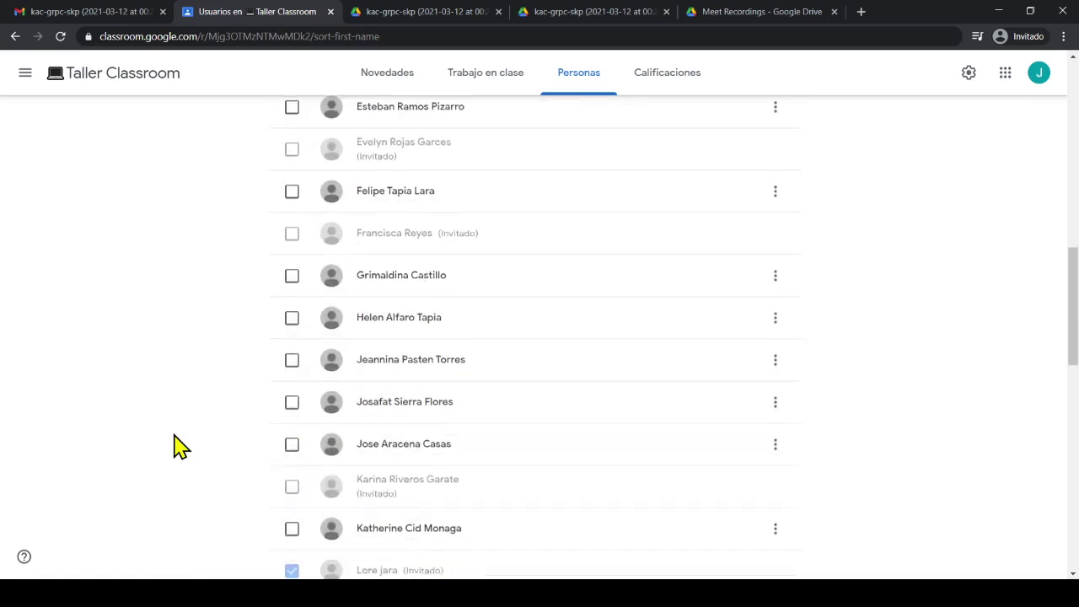
scroll(180, 447, up, 5)
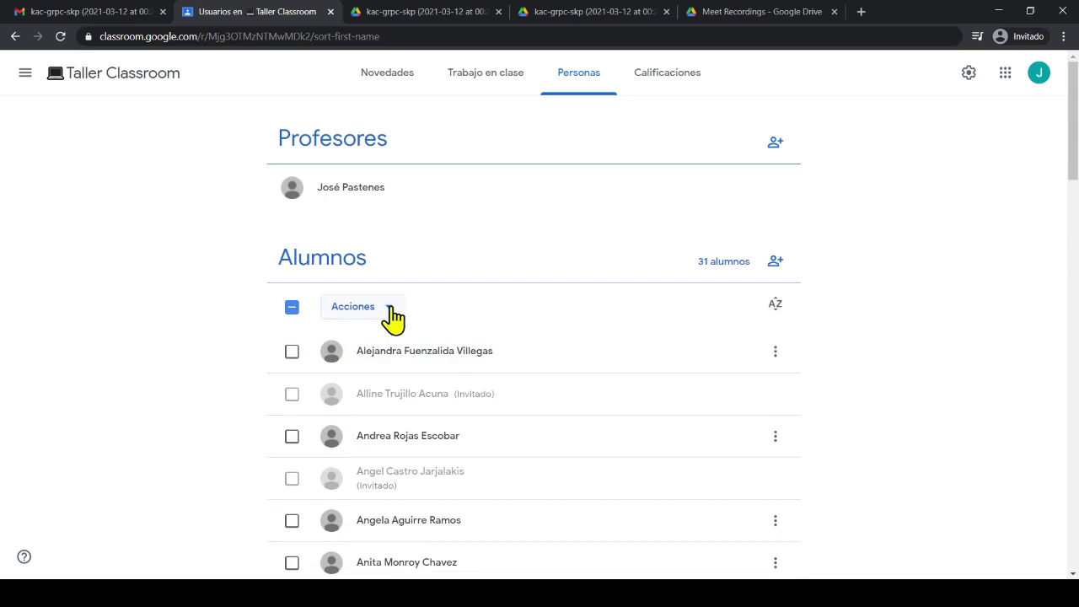
click(389, 309)
Start an email to the selected students, addressed to the teacher's own account, with subject 'Grabación de la clase del día de hoy 12de marzo de 2021'
click(395, 345)
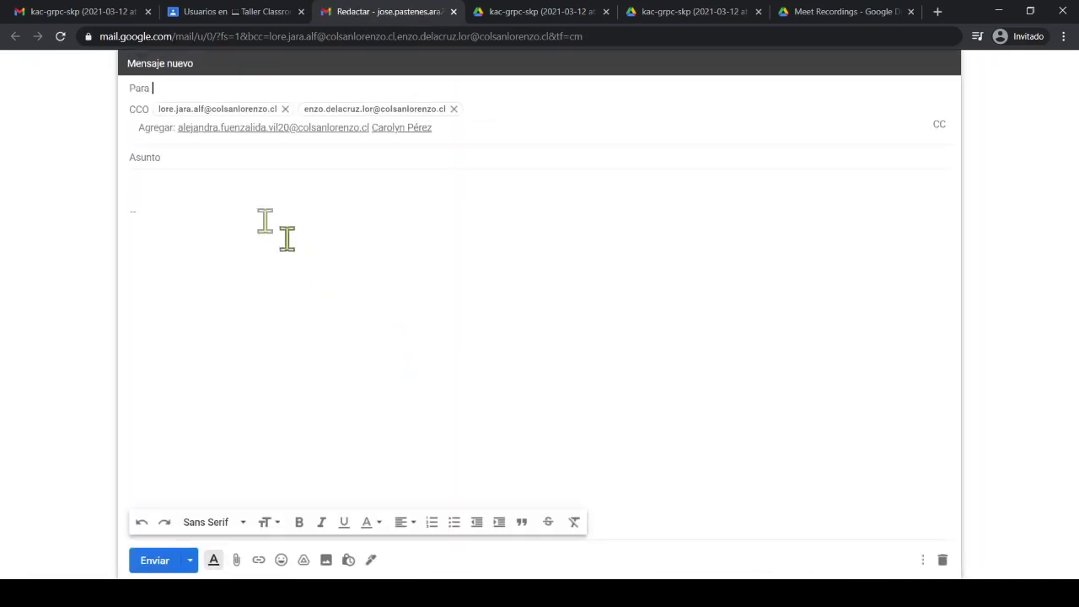
click(160, 87)
text(j)
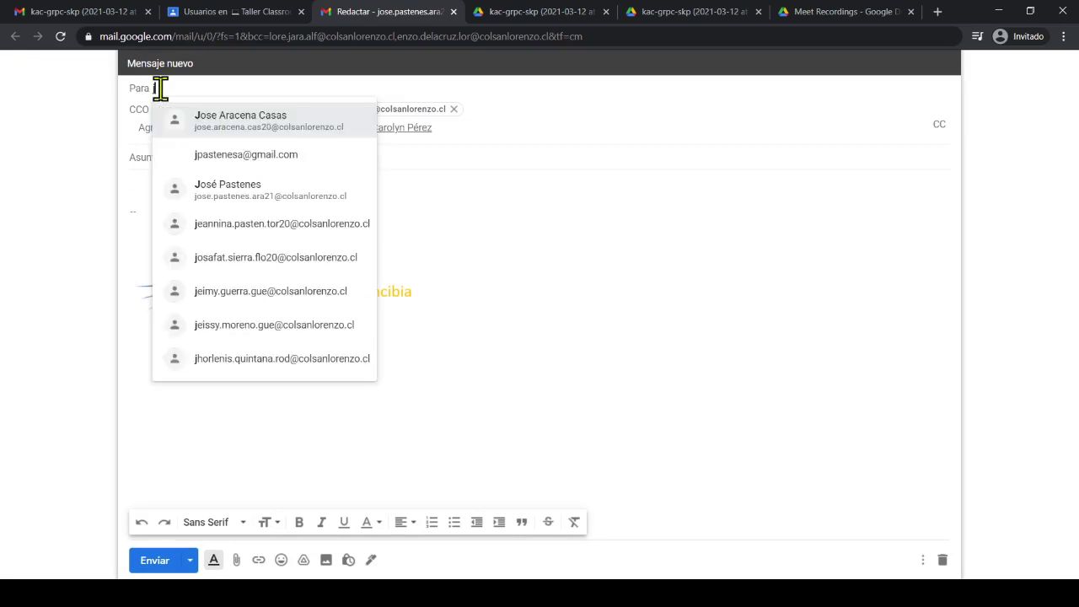
text(ose.pas)
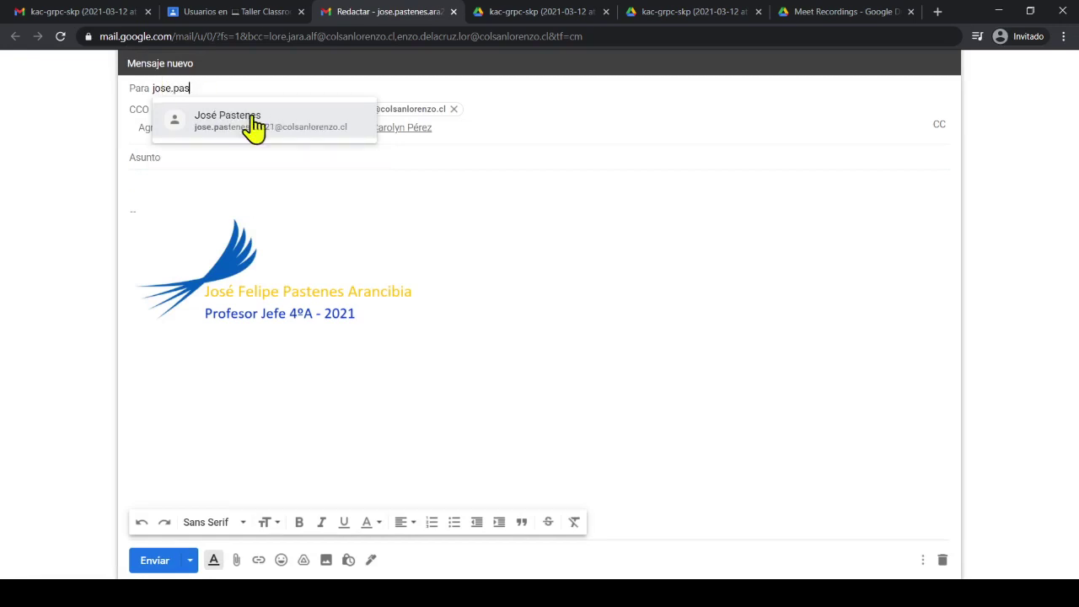
click(253, 122)
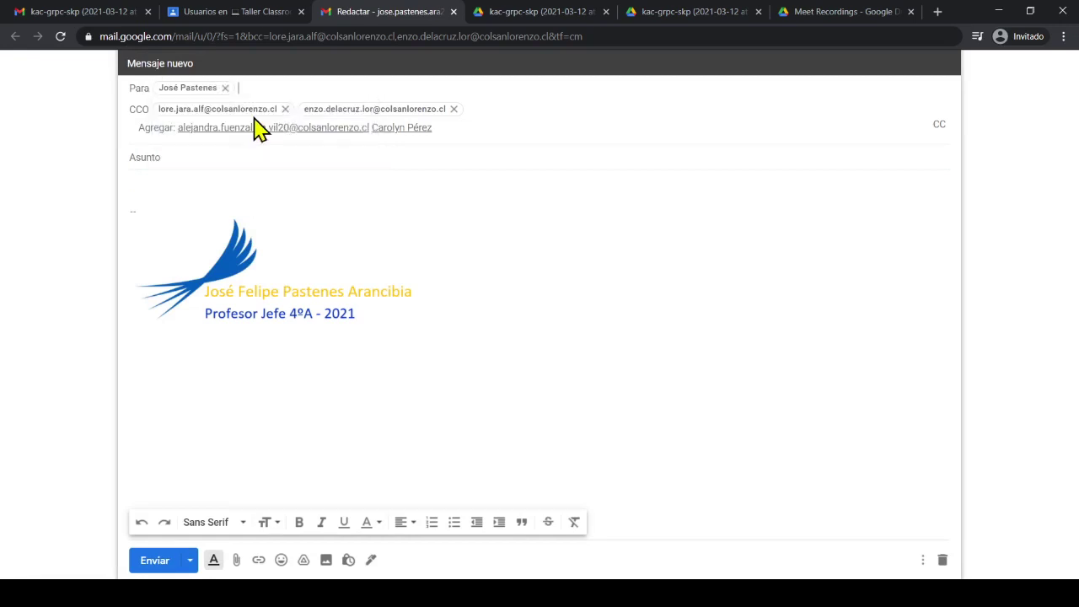
click(230, 155)
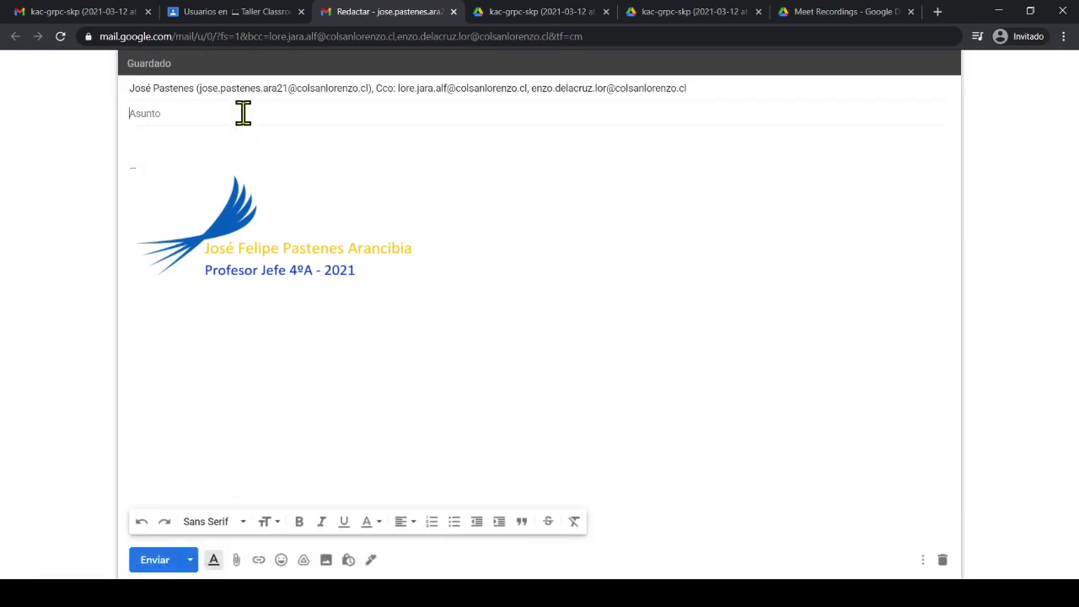
text(Grabación de la clase)
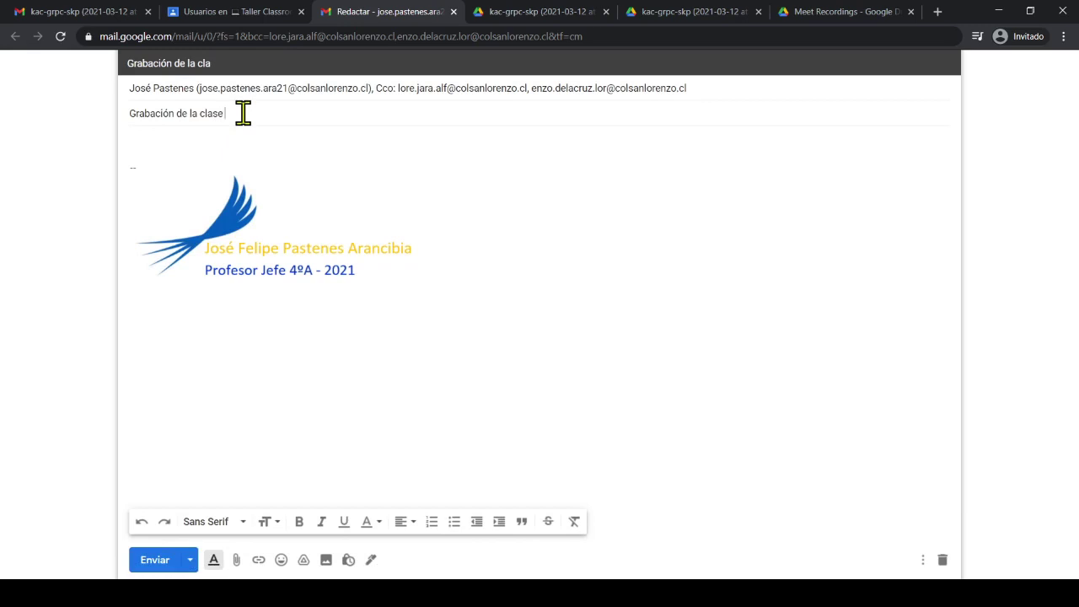
text( del día de hoy 12de marzo de 2021)
Write 'Estimados estudiantes, espero que esten muy bien los invito a ver la clase…' followed by the pasted Drive recording link
click(215, 148)
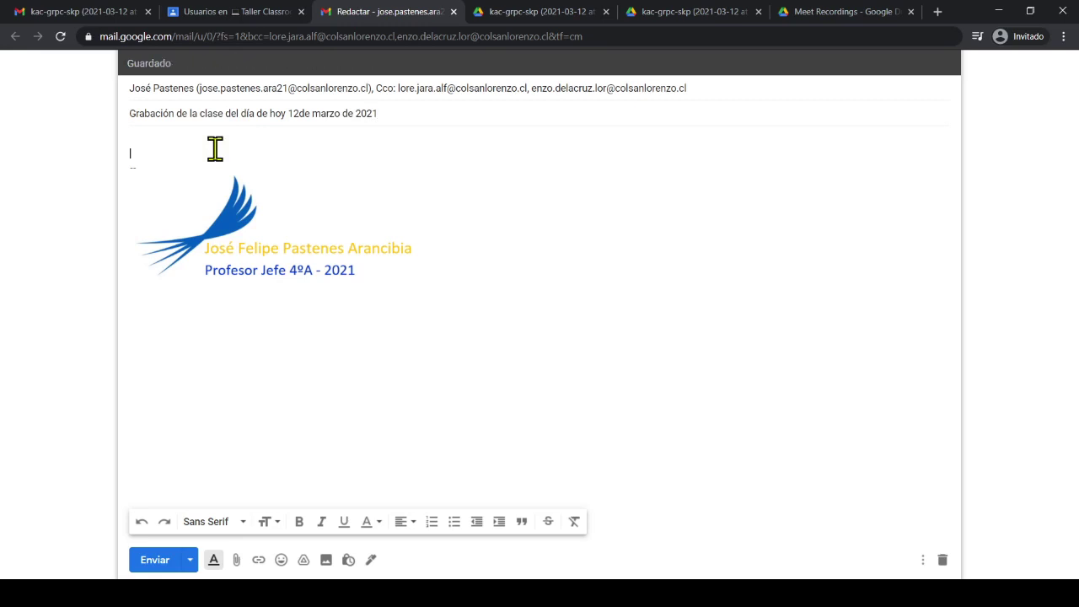
text(Estimados estudiantes, espero que esten muy bien )
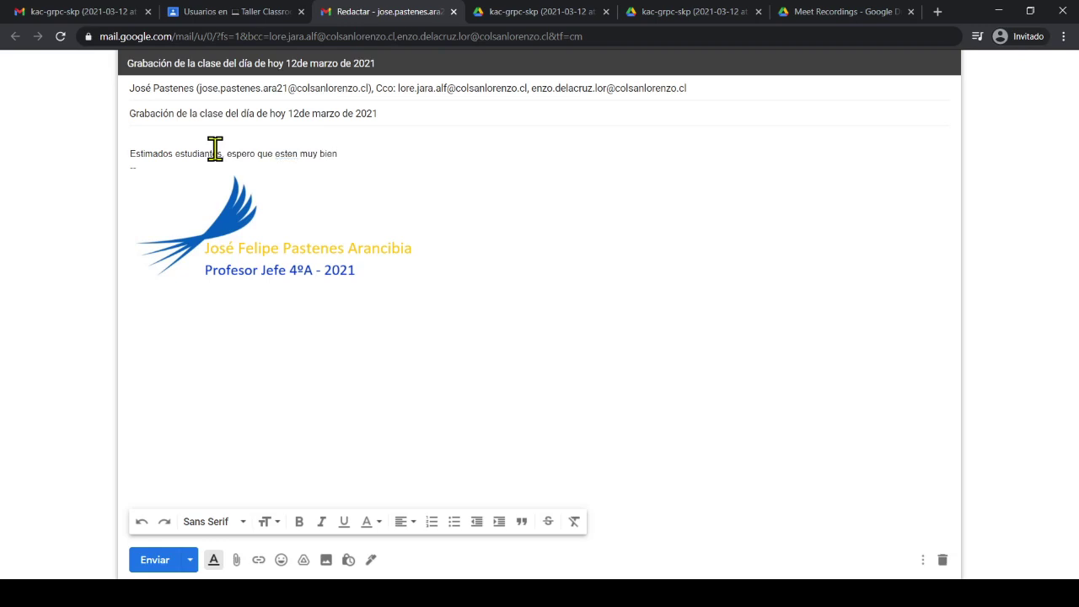
text(los invito a ver la clase del día de hoy)
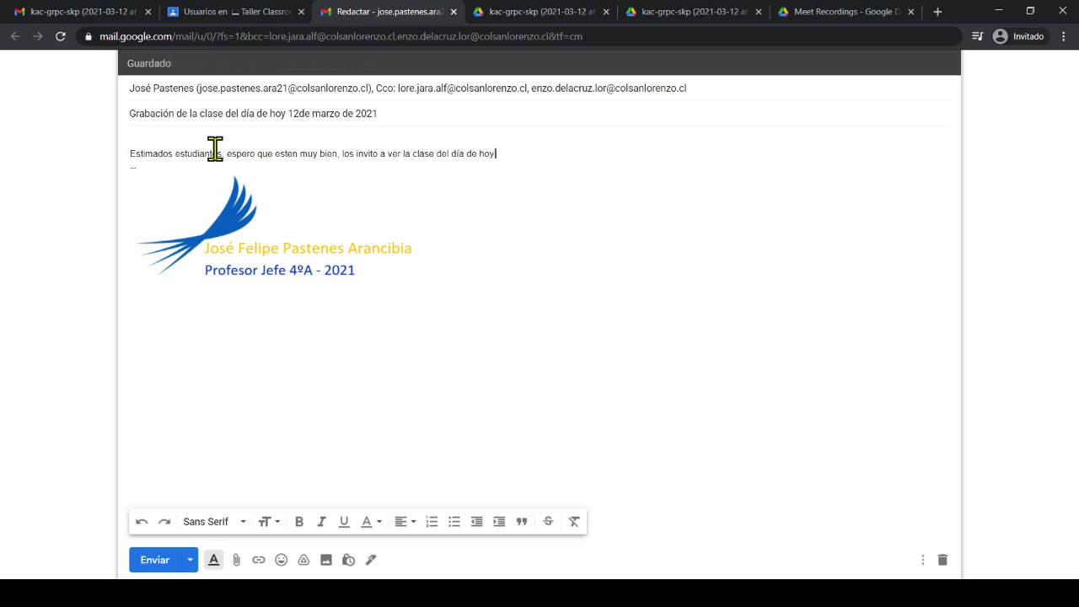
key(Return)
key(Return)
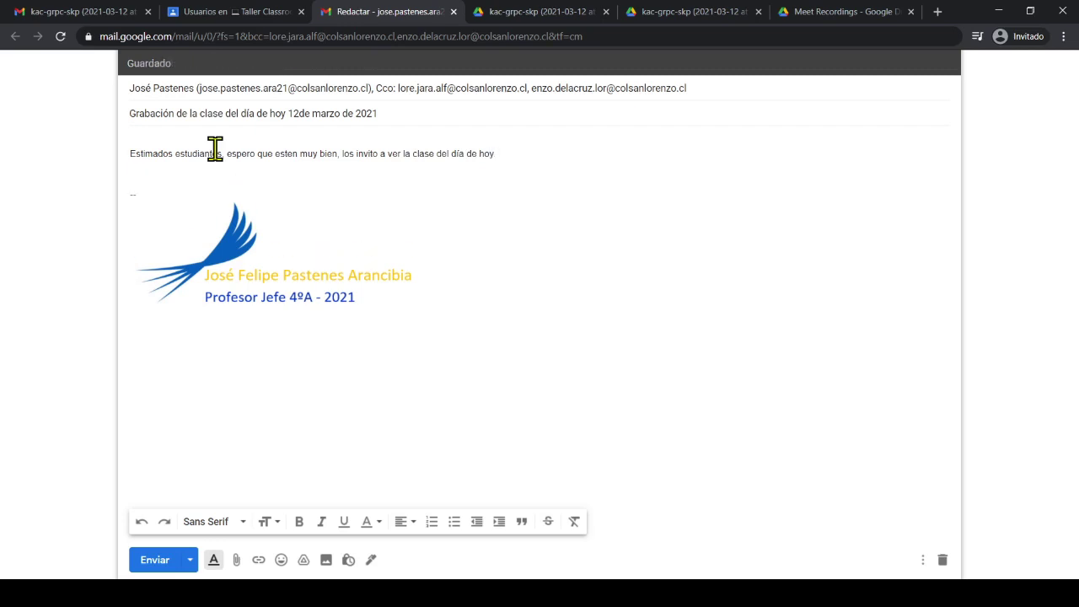
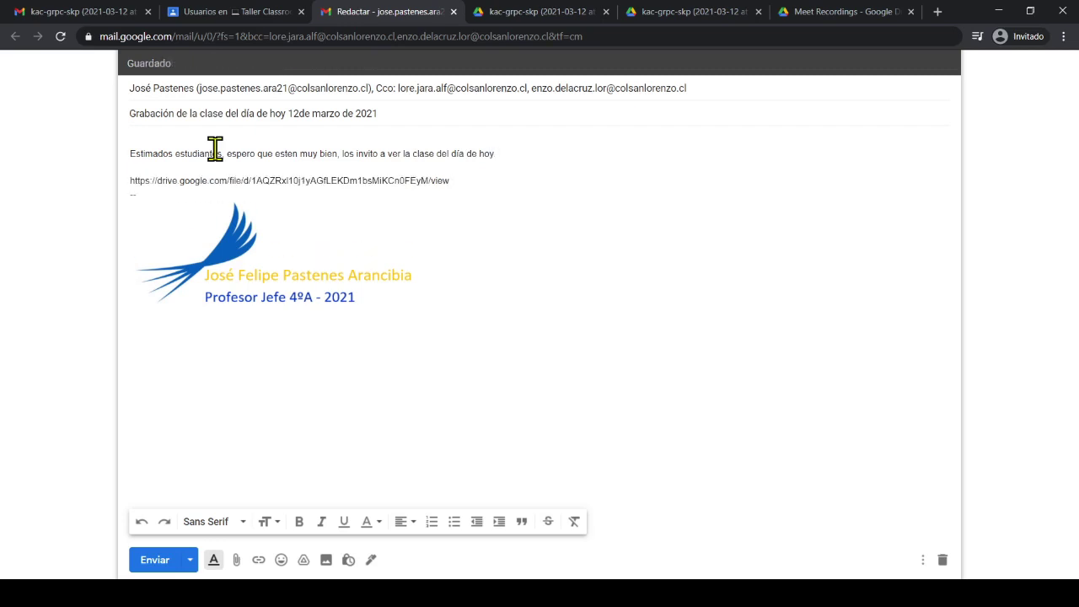
key(Return)
key(Return)
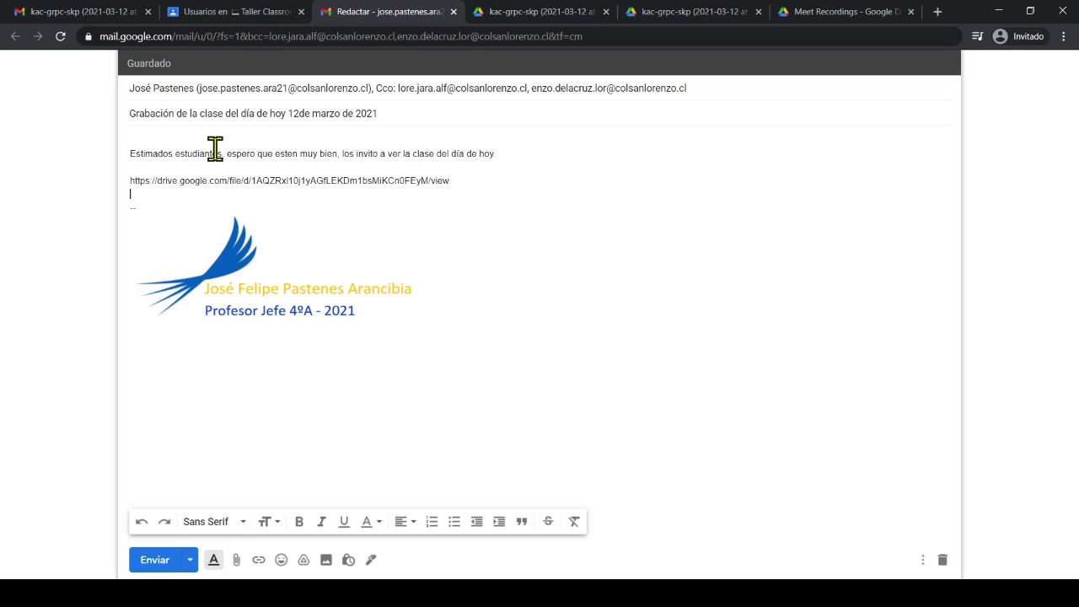
Send the email with view-only link sharing enabled for anyone at the school
click(155, 563)
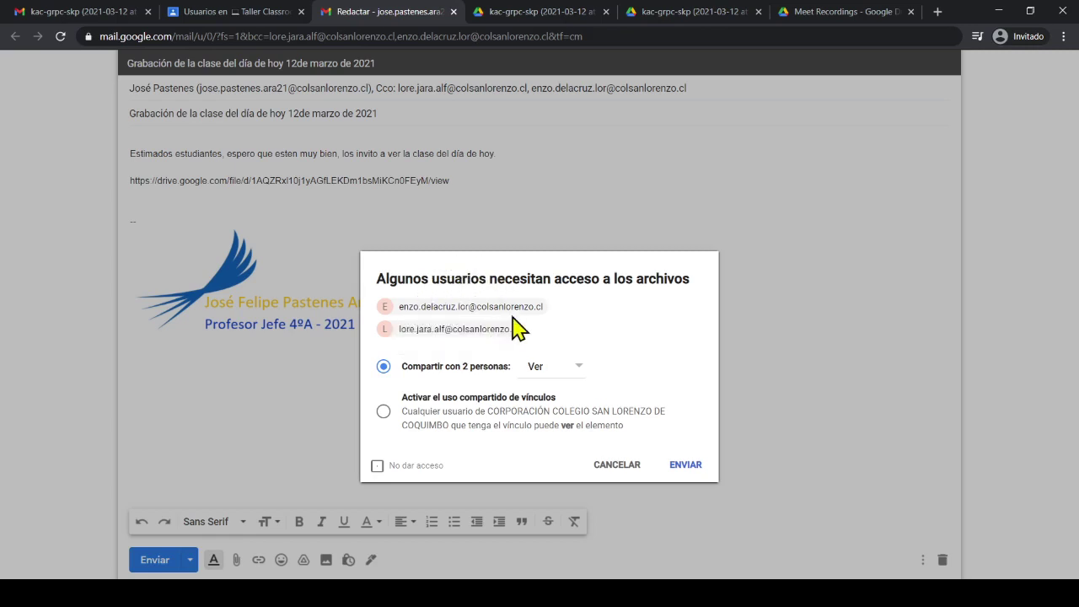
click(580, 375)
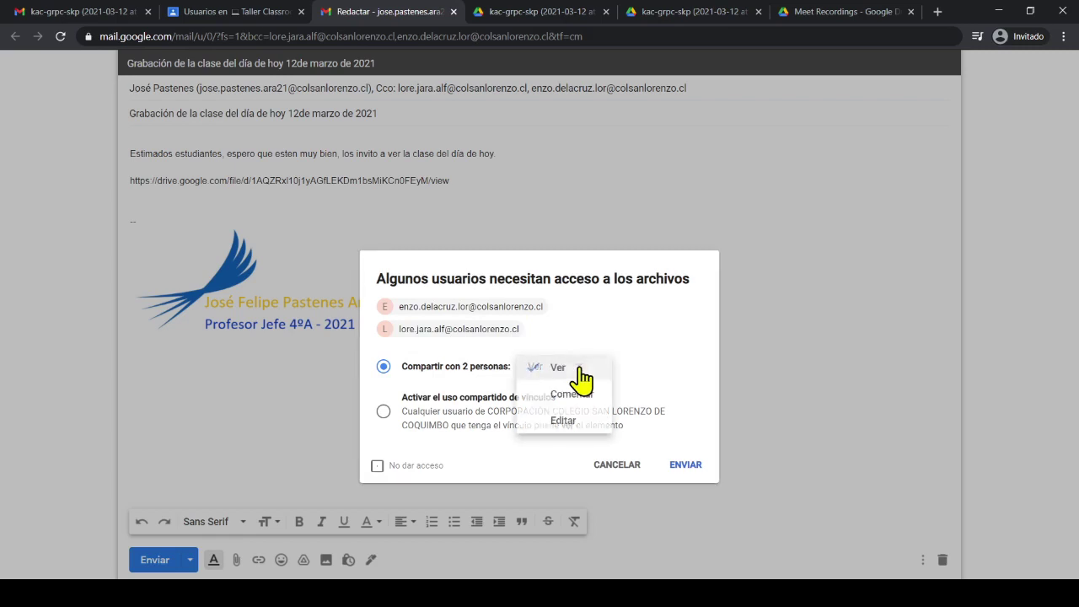
click(575, 374)
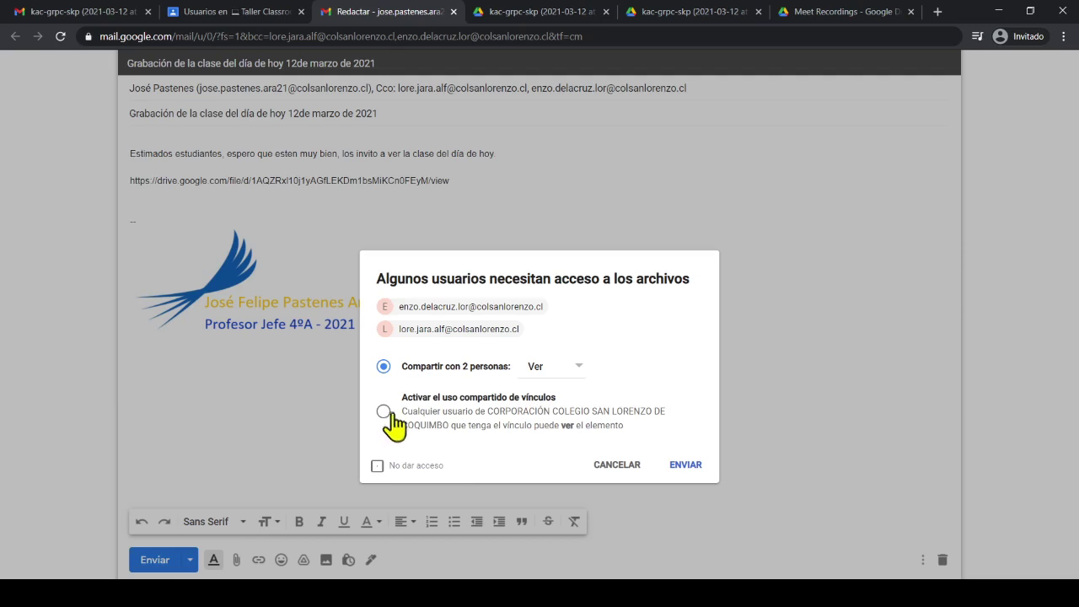
click(387, 412)
click(685, 466)
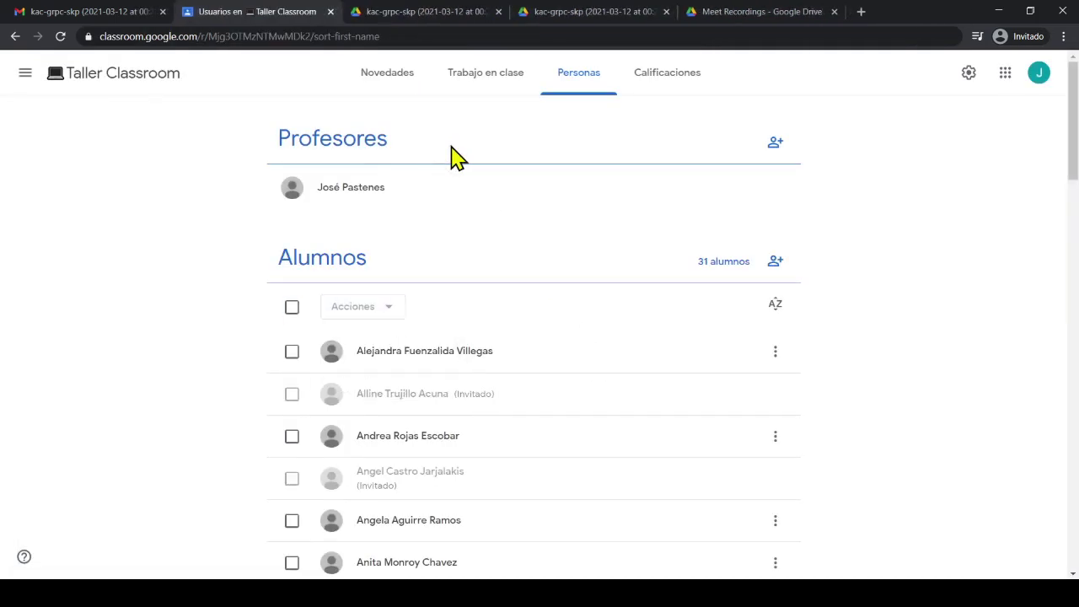
Refresh the Gmail inbox, open the new recording email and test its Drive link
click(122, 19)
click(205, 116)
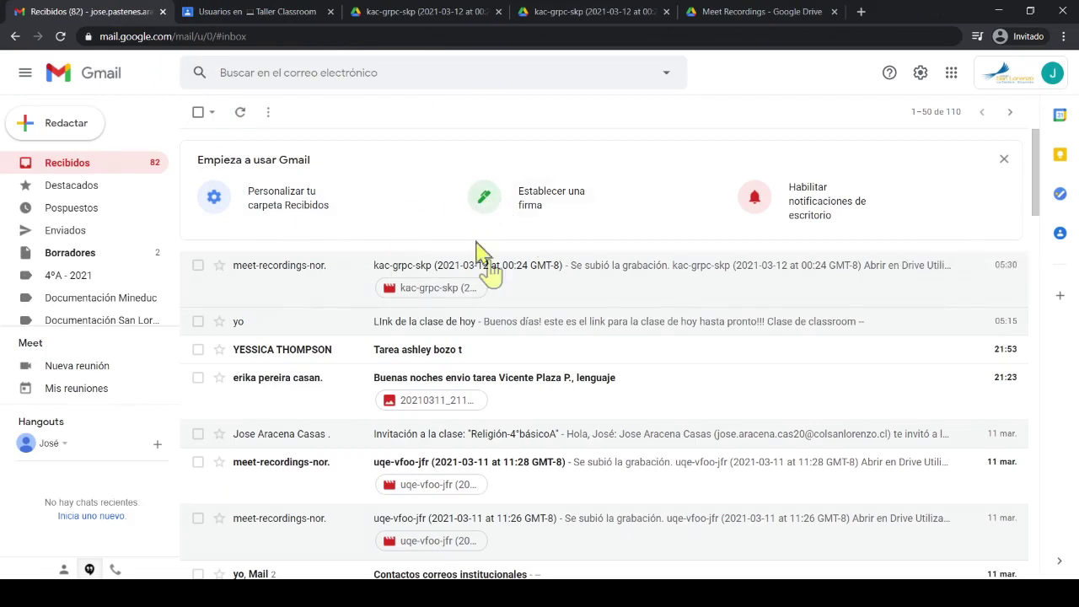
click(242, 115)
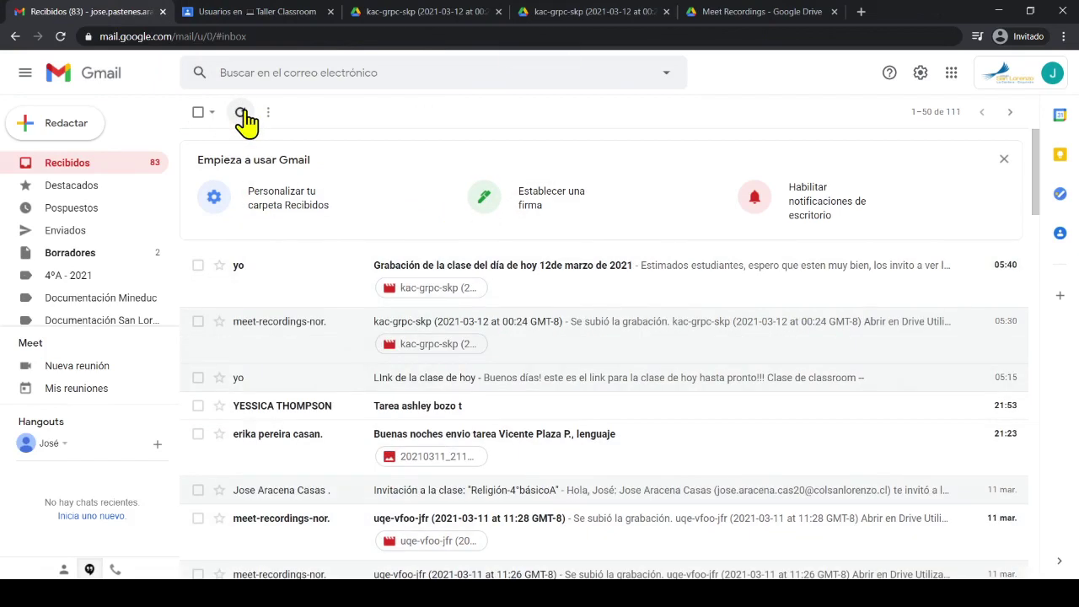
click(546, 271)
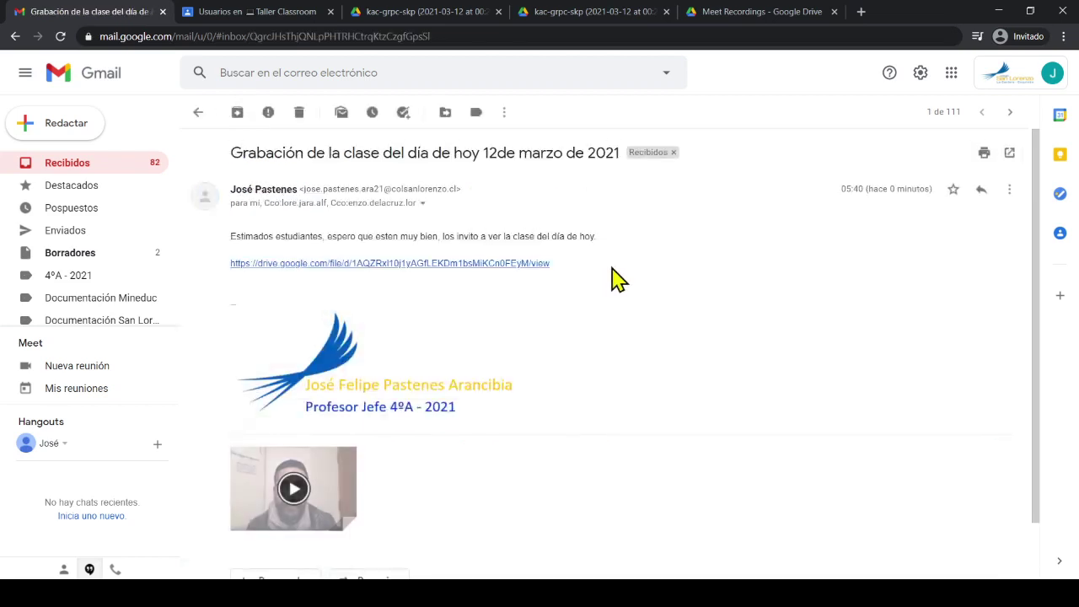
click(504, 268)
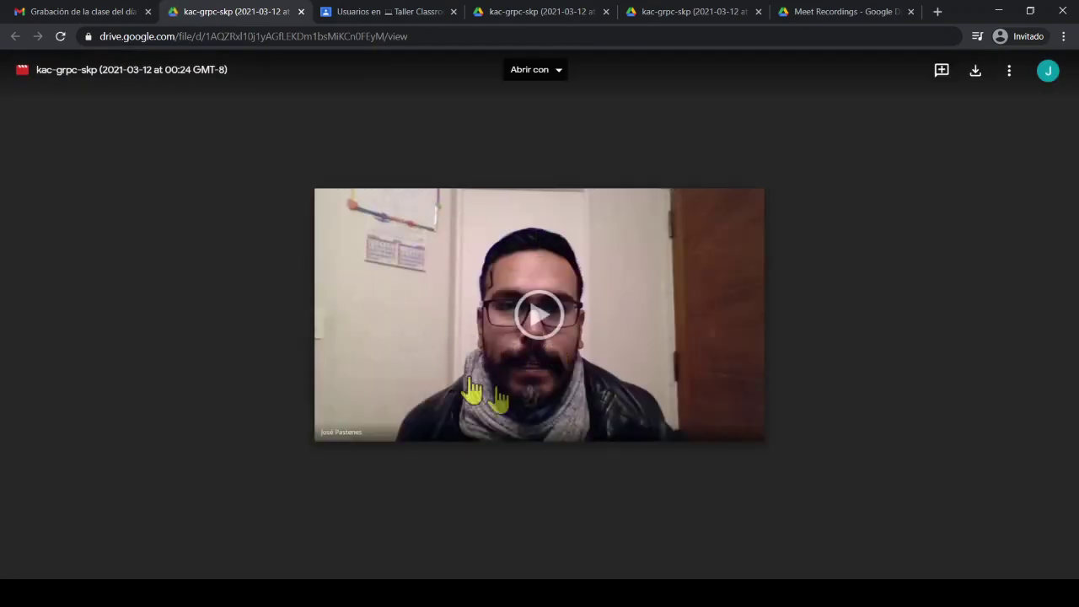
Close the Drive tab and return to Taller Classroom's Novedades stream
middle_click(244, 11)
click(244, 12)
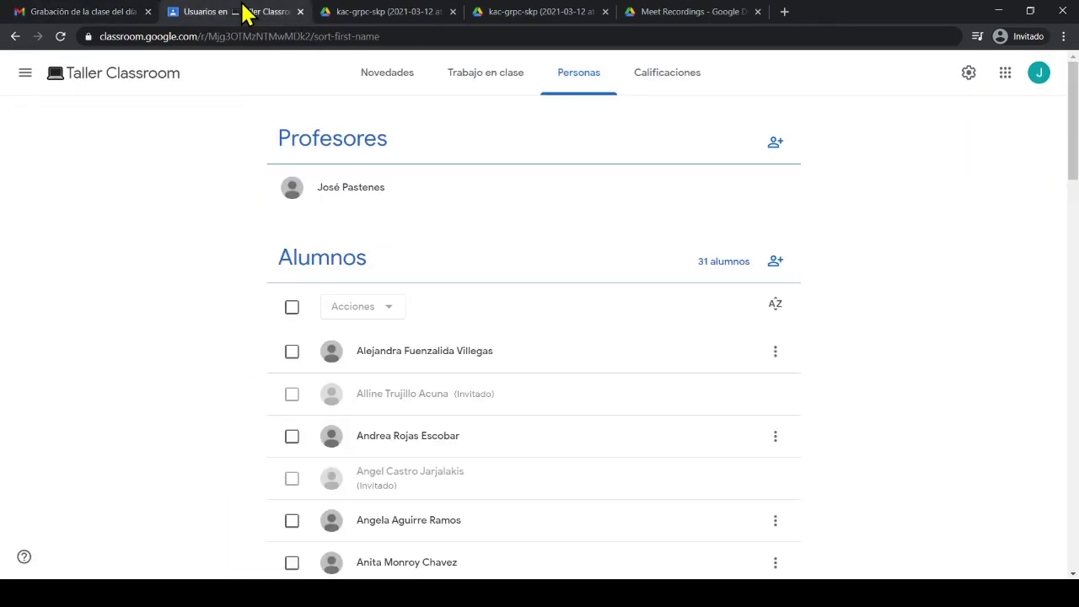
click(392, 80)
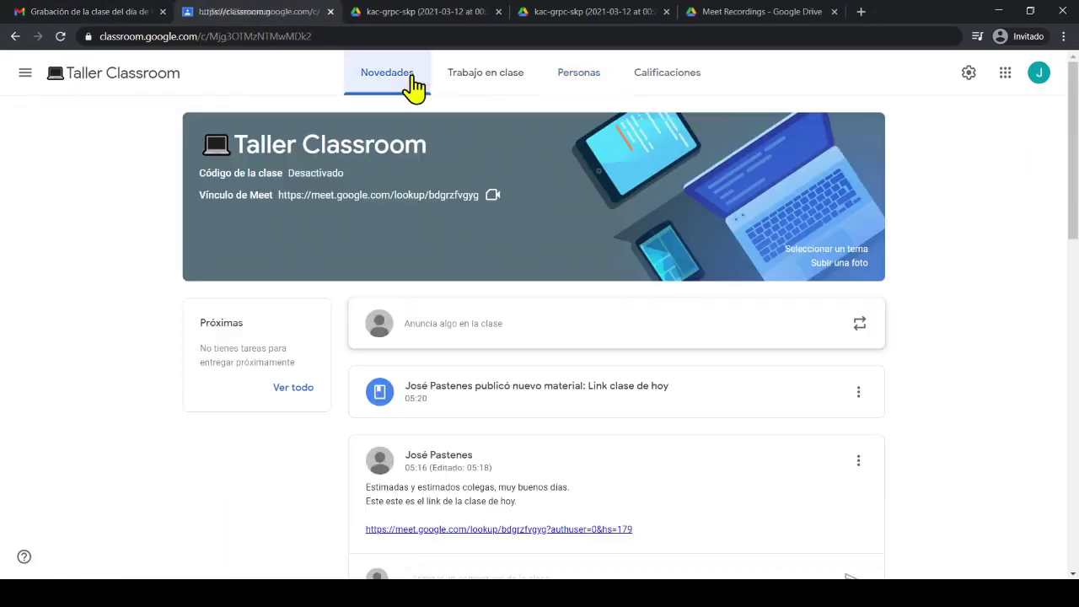
Publish the announcement 'Estudiantes este es el link de la clase grabada del día de hoy' with the pasted Drive link
click(561, 329)
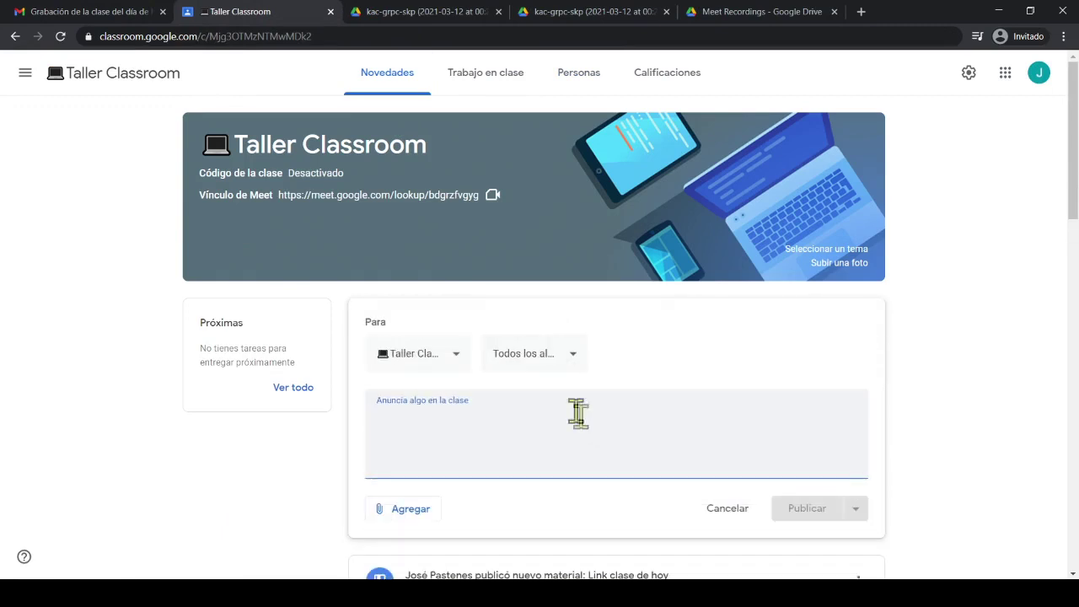
text(Estu)
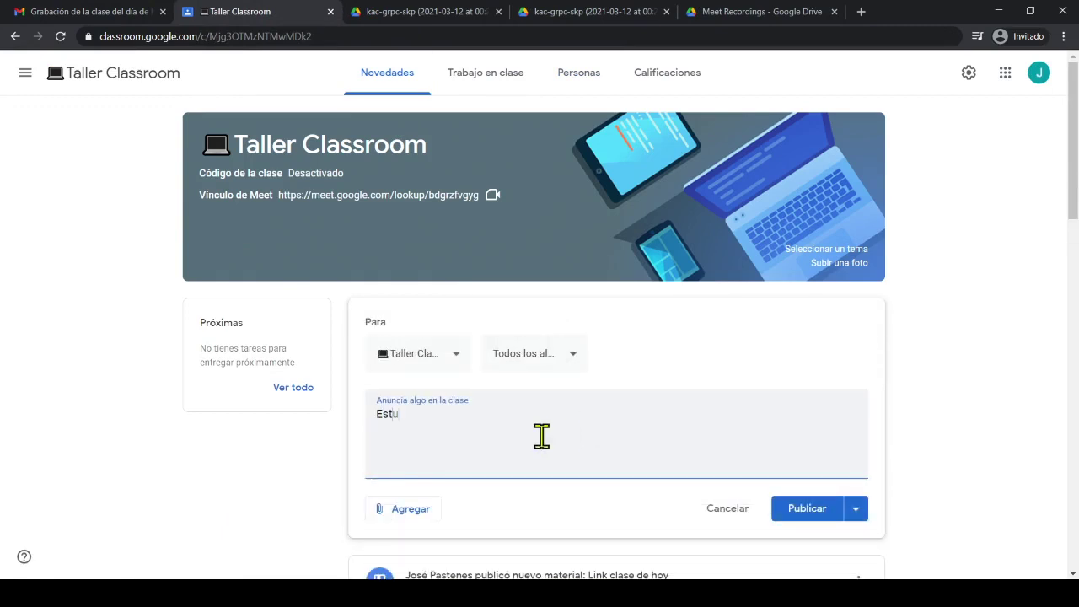
text(diantes este es el link de l)
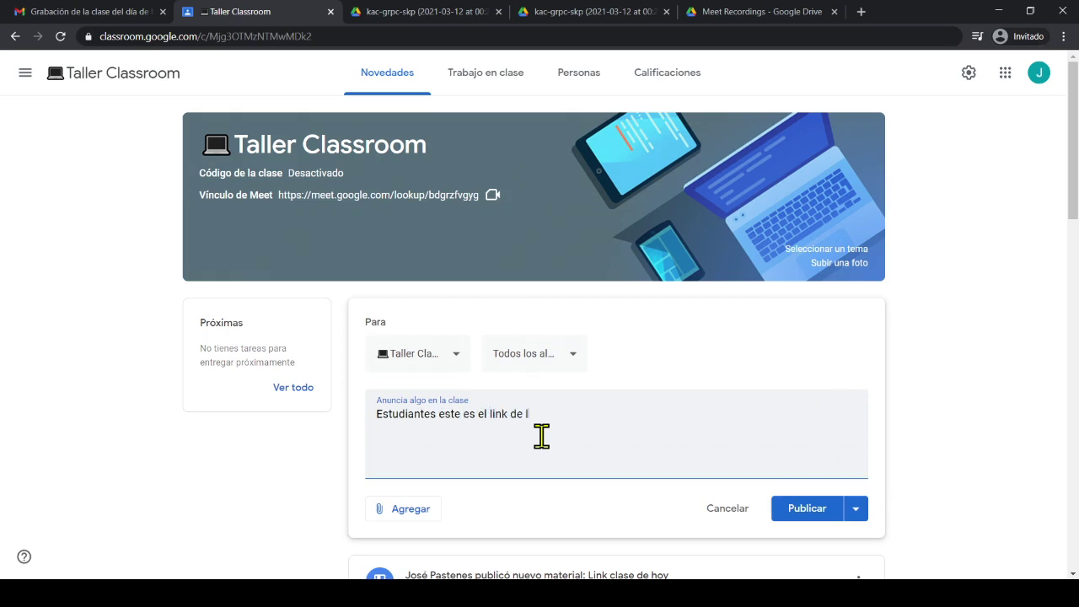
text(a clase grabada del día de hoy)
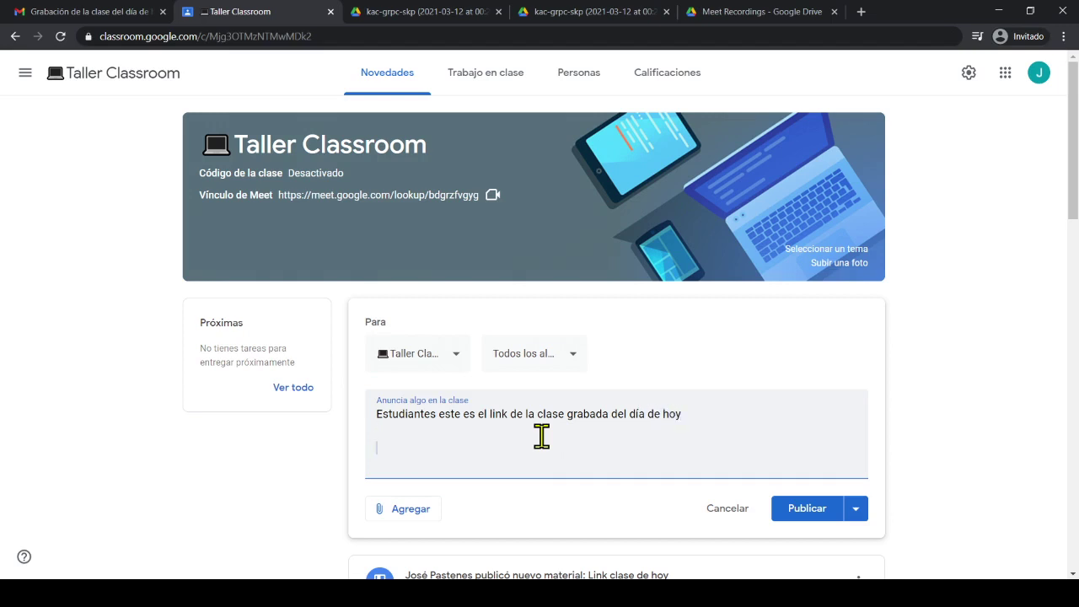
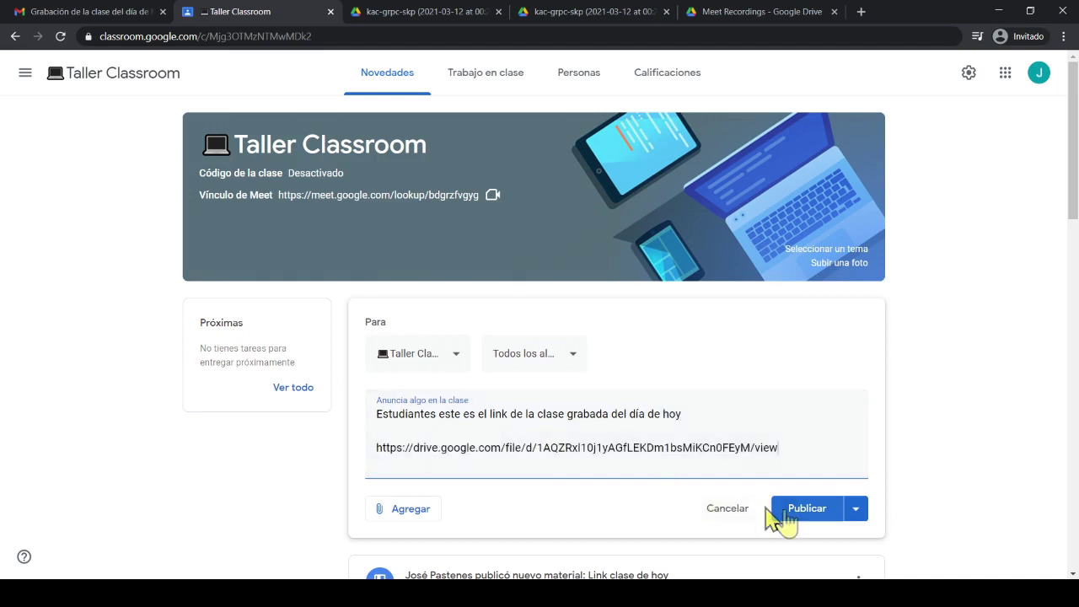
click(799, 511)
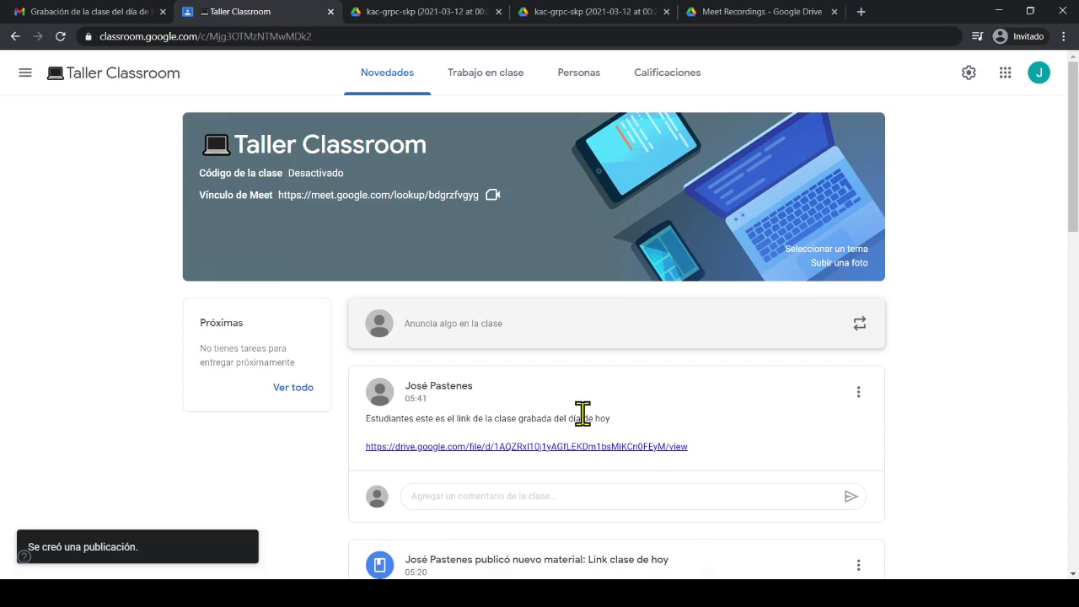
Create a new Classwork material titled 'Link de la clase grabada del día 12 de marzo'
click(503, 77)
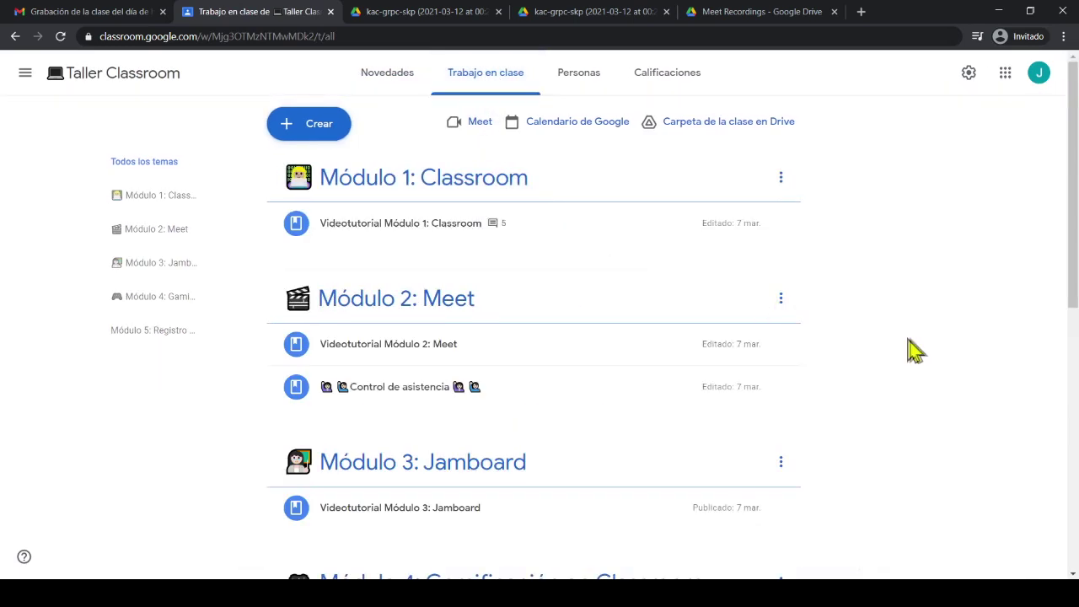
scroll(910, 349, down, 7)
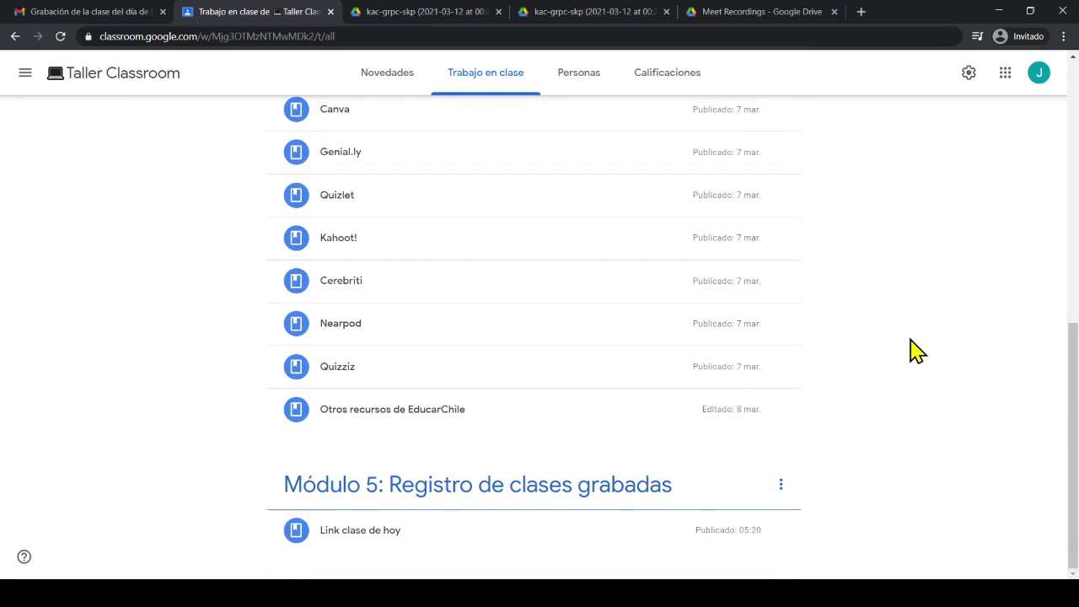
scroll(915, 350, up, 10)
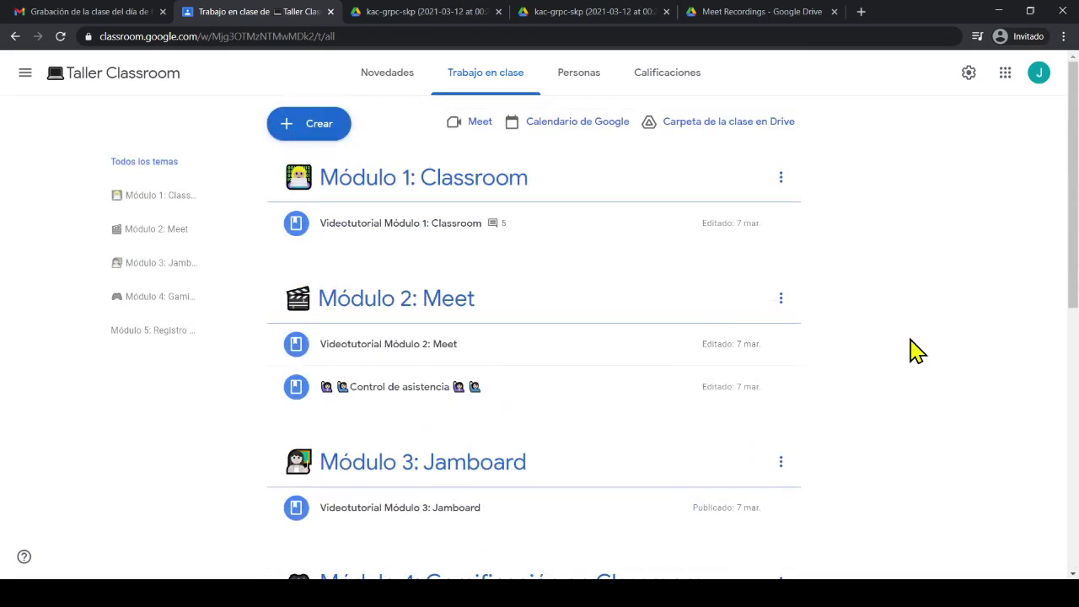
click(316, 133)
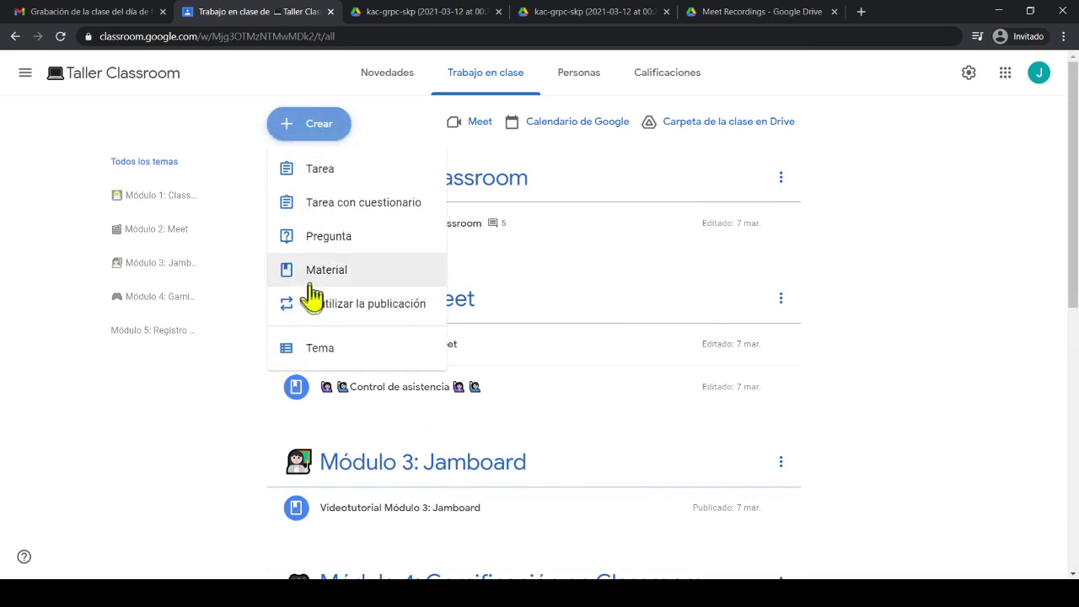
click(314, 274)
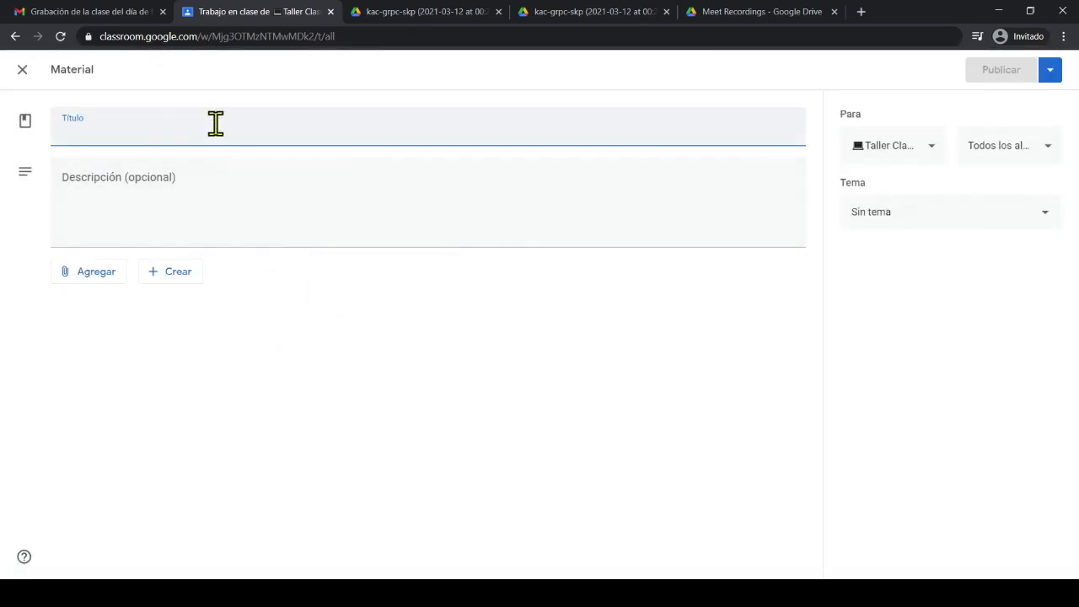
text(Lin)
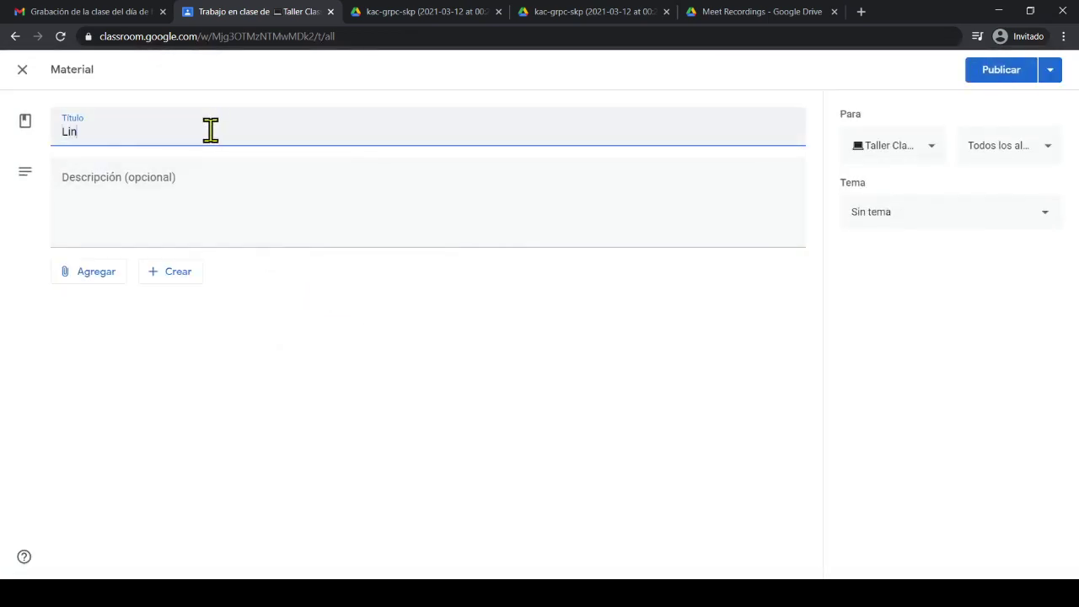
text(k de la clase grabada de)
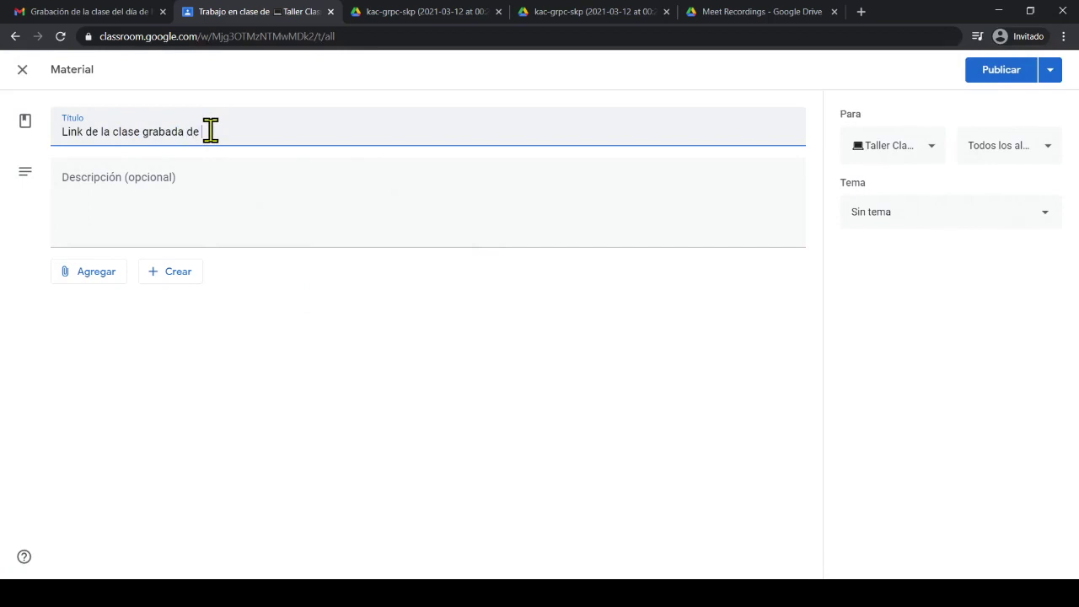
text(l día 12 de marzo)
Give it the description 'estimados estudiantes este es el link de la clase del día 12 de marzo.' plus the Drive link
click(221, 185)
text(estima)
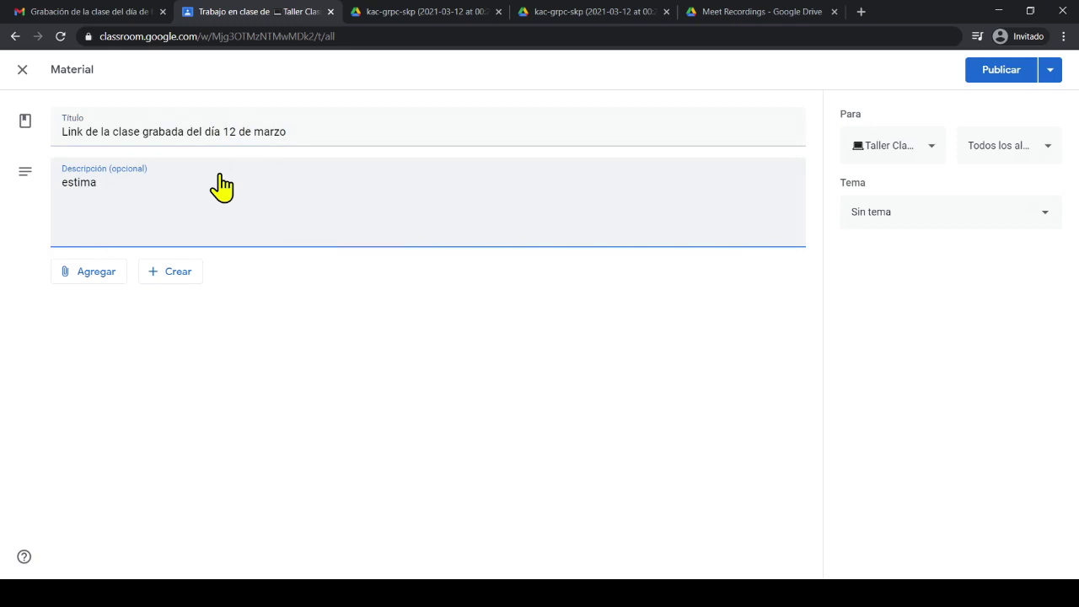
text(dos estudiantes es)
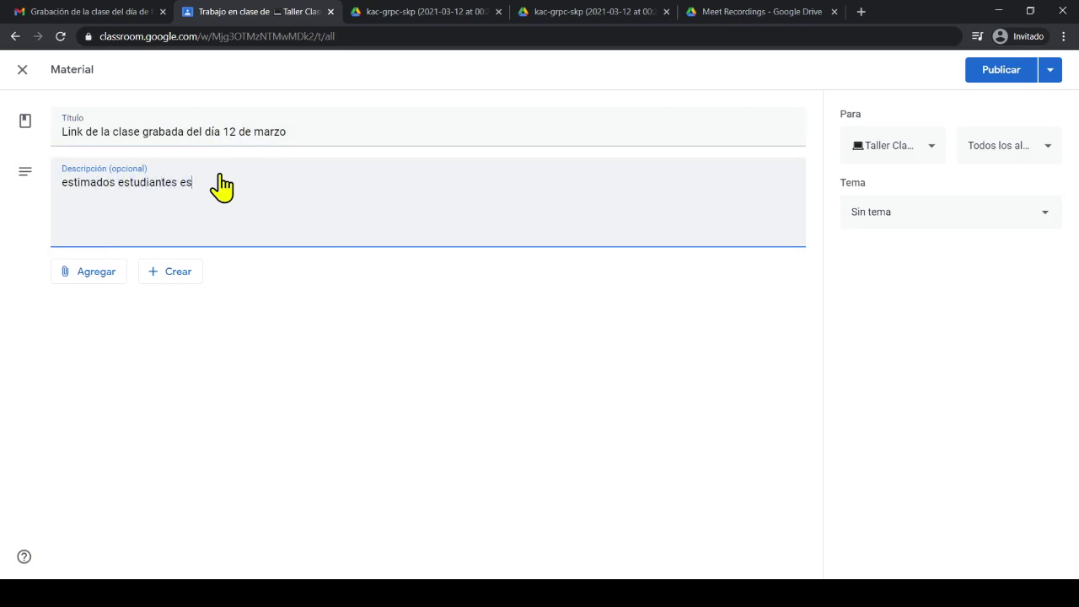
text(te es el link de la clase del día 12 de marzo.)
key(Return)
text(c)
key(BackSpace)
key(Return)
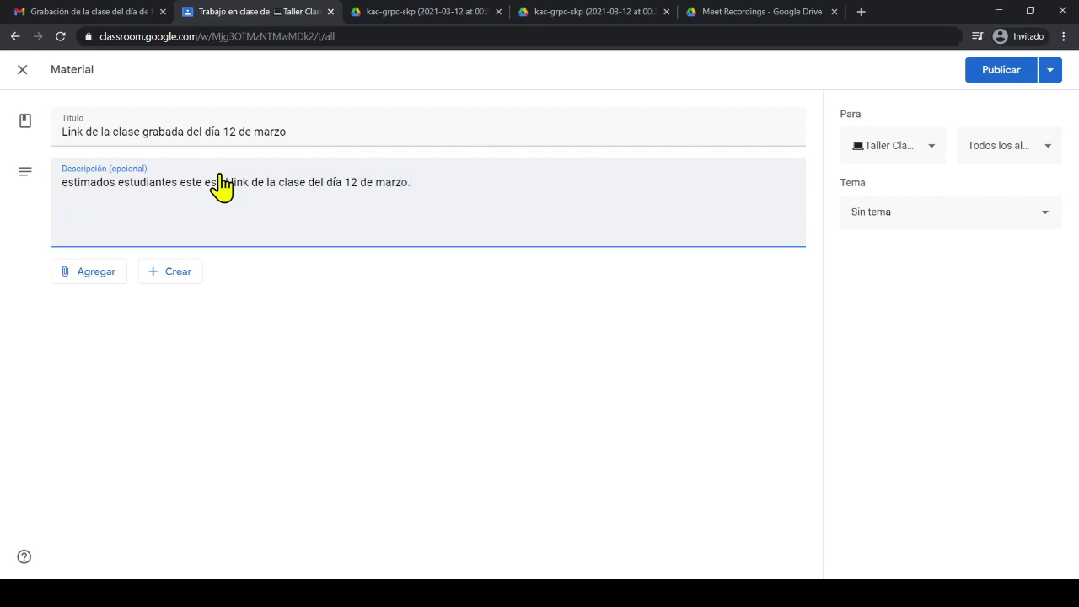
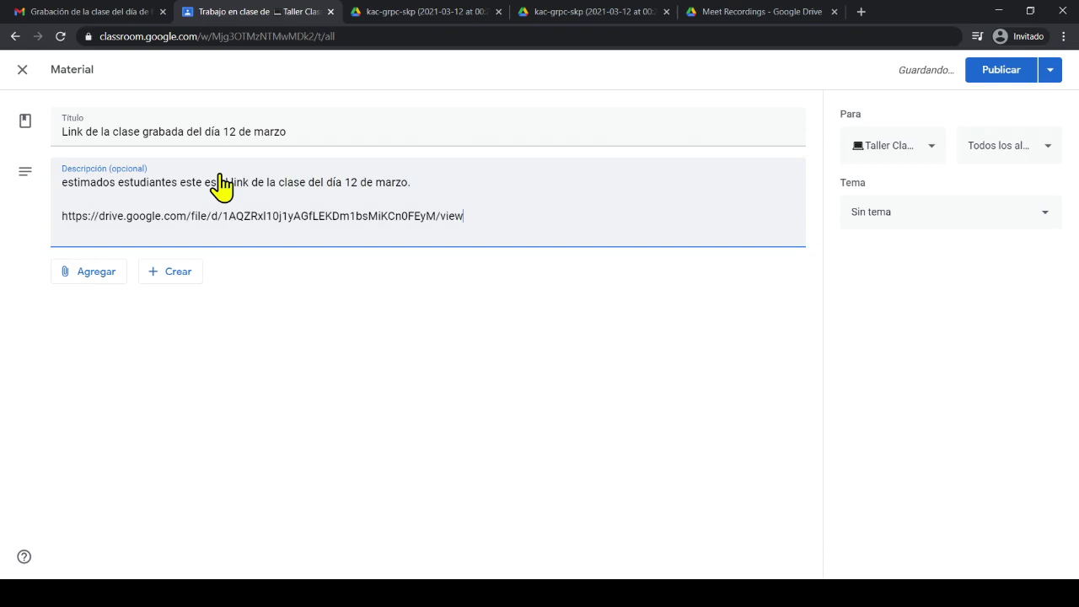
File the material under 'Módulo 5: Registro de clases grabadas' and publish it
click(898, 221)
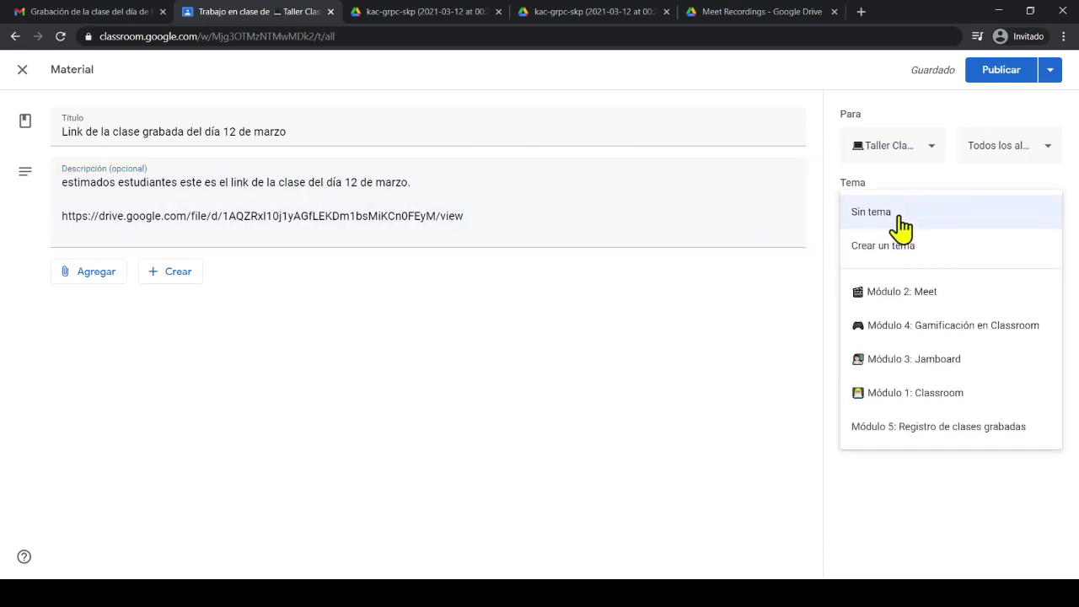
click(962, 427)
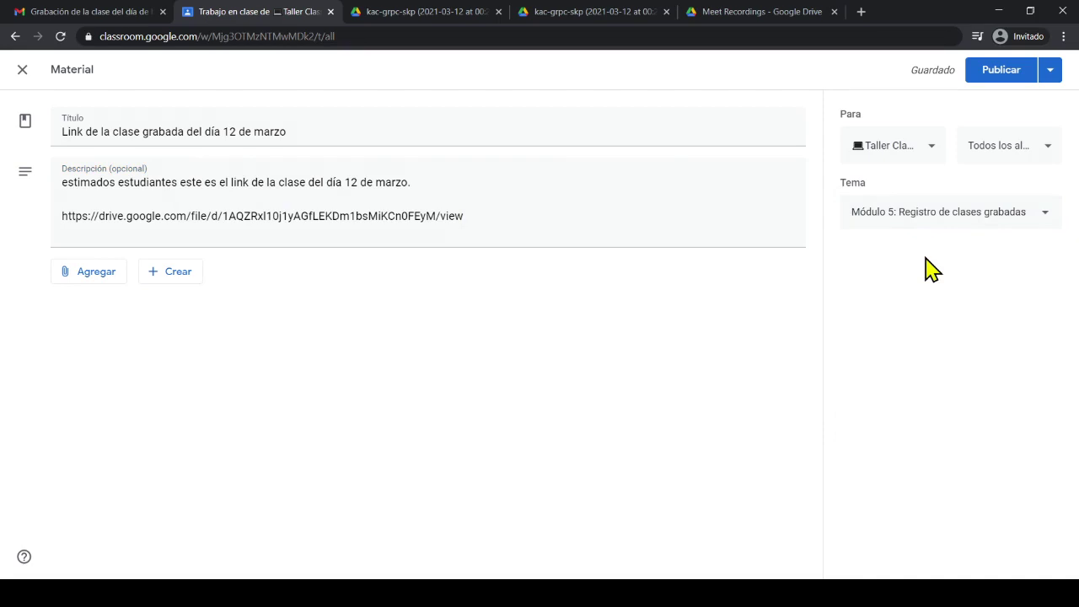
click(1001, 76)
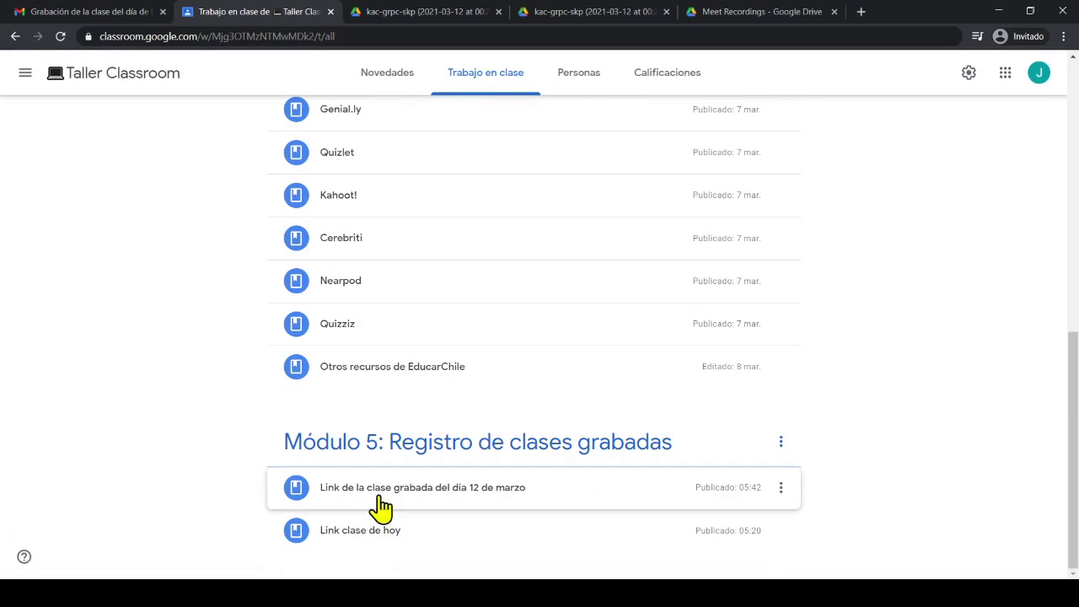
Expand the new recorded-class material to verify it, then glance at the Gmail inbox
click(393, 534)
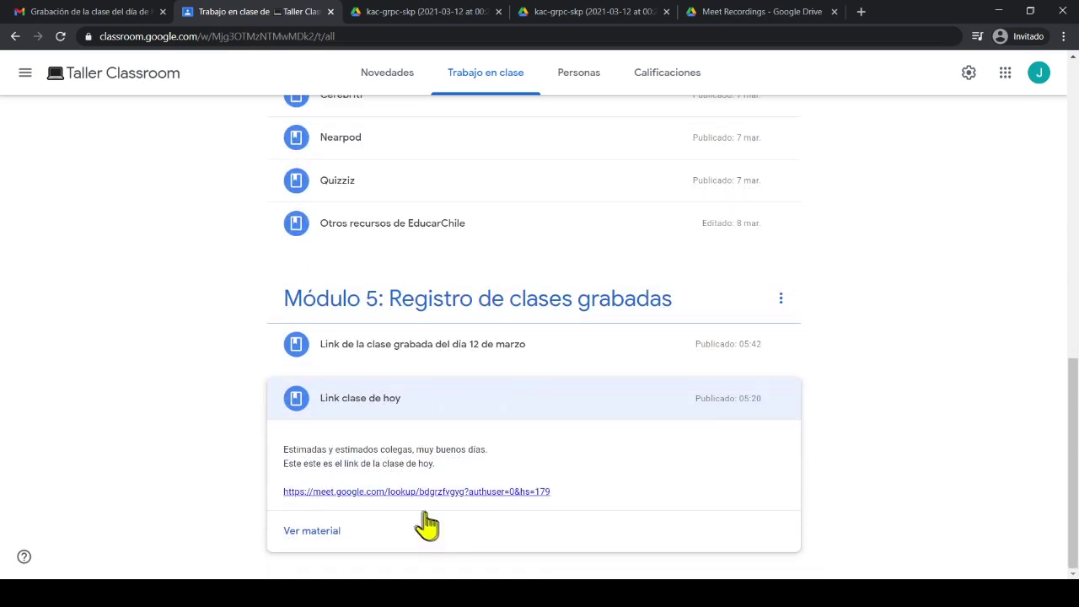
click(439, 346)
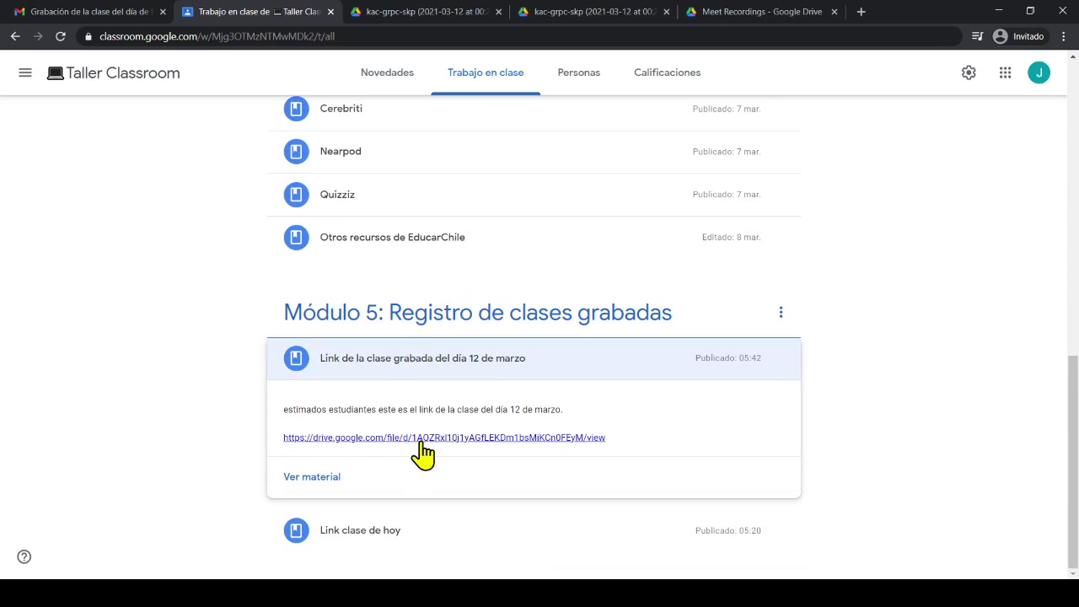
scroll(422, 454, up, 15)
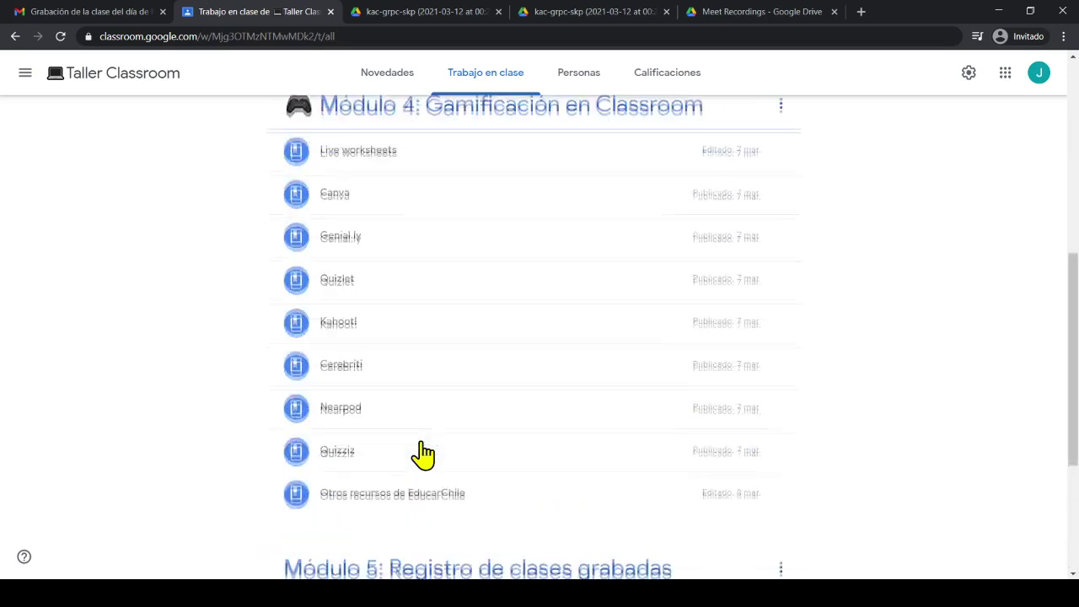
click(112, 12)
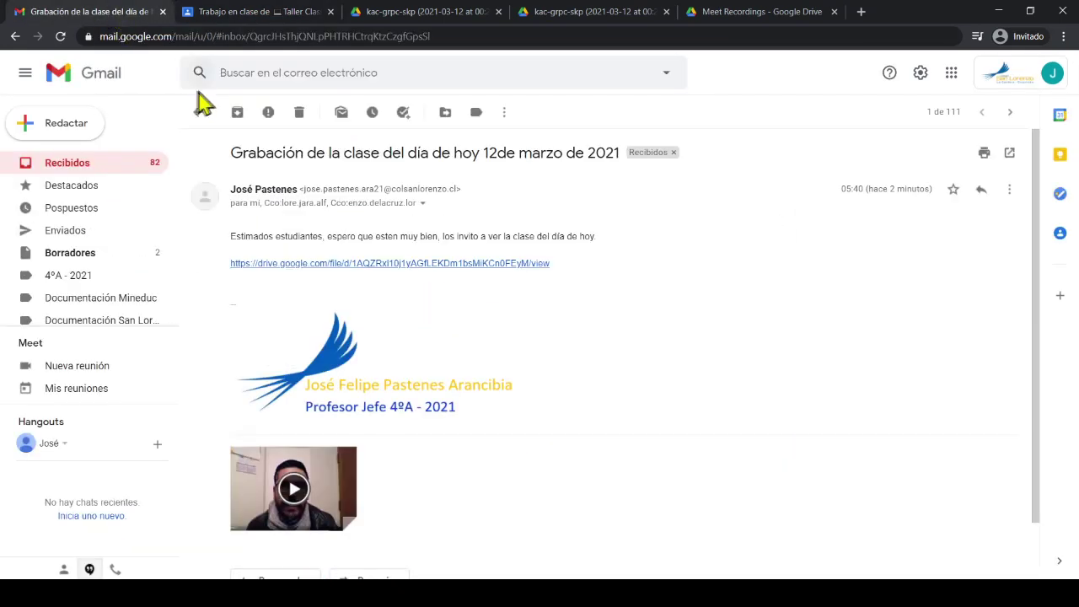
click(200, 118)
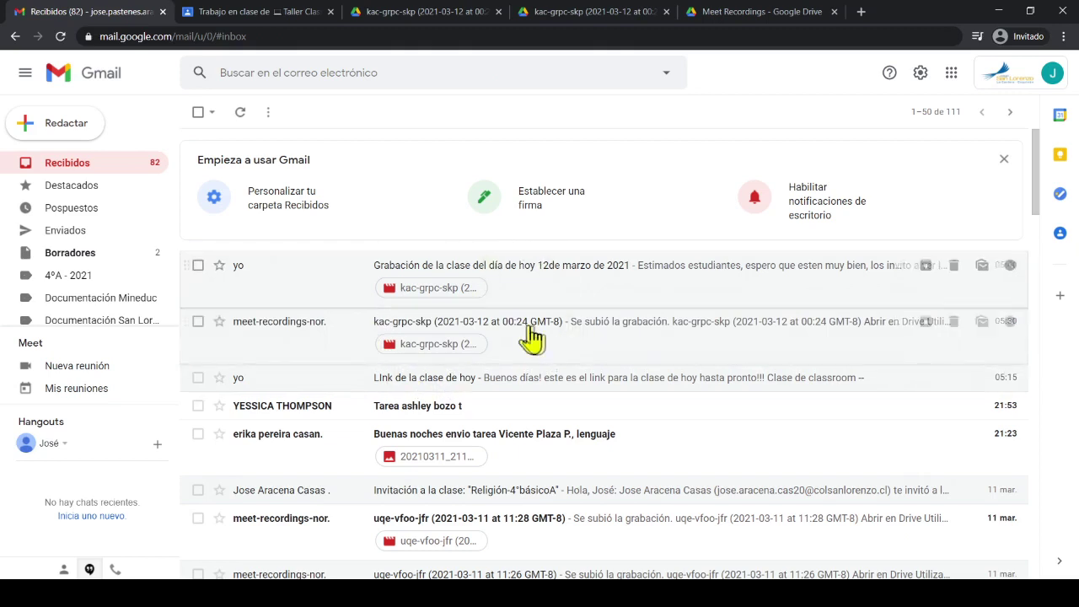
Back in Classroom's Novedades stream, open the post announcing the new 12 de marzo material
click(236, 14)
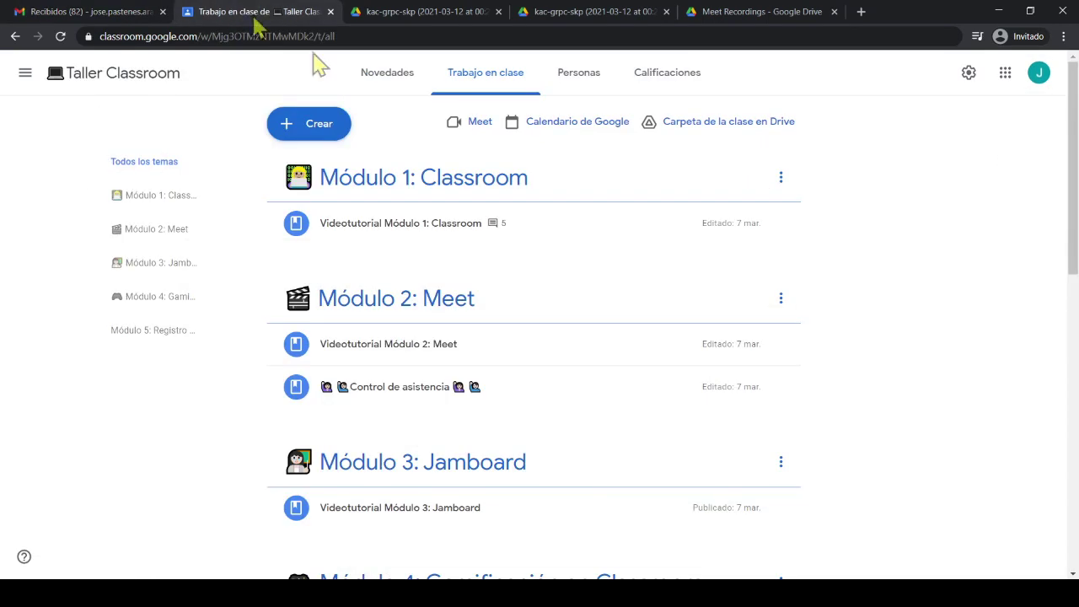
click(381, 85)
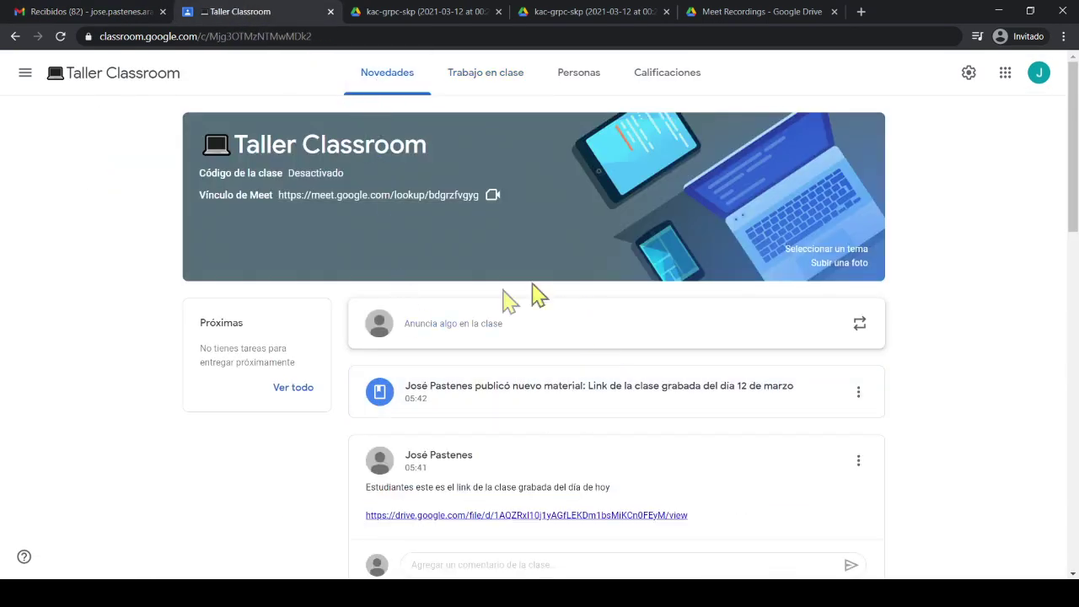
scroll(525, 566, down, 2)
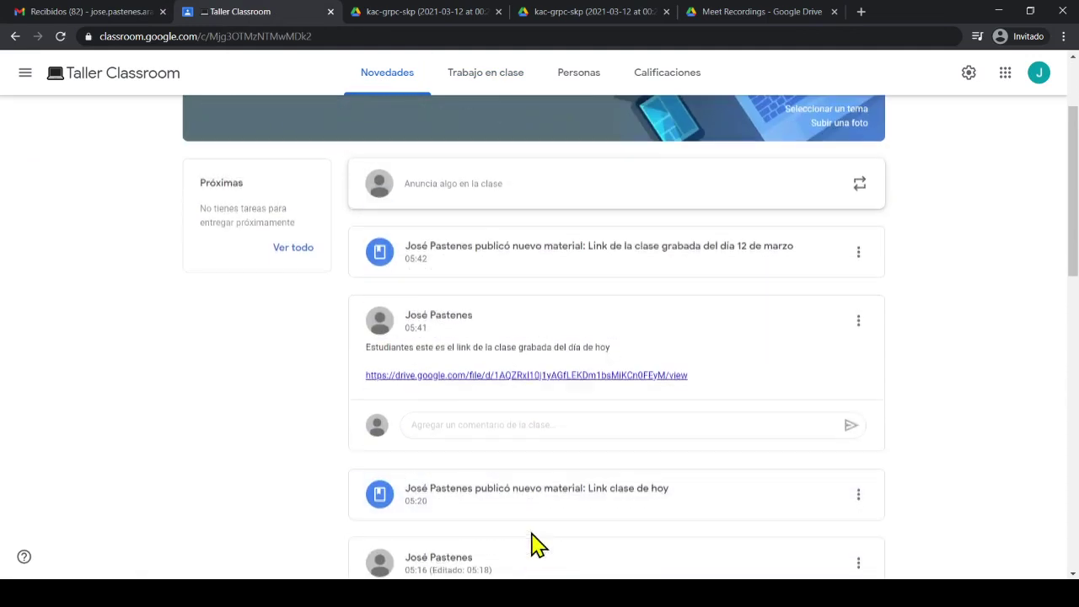
scroll(591, 529, down, 1)
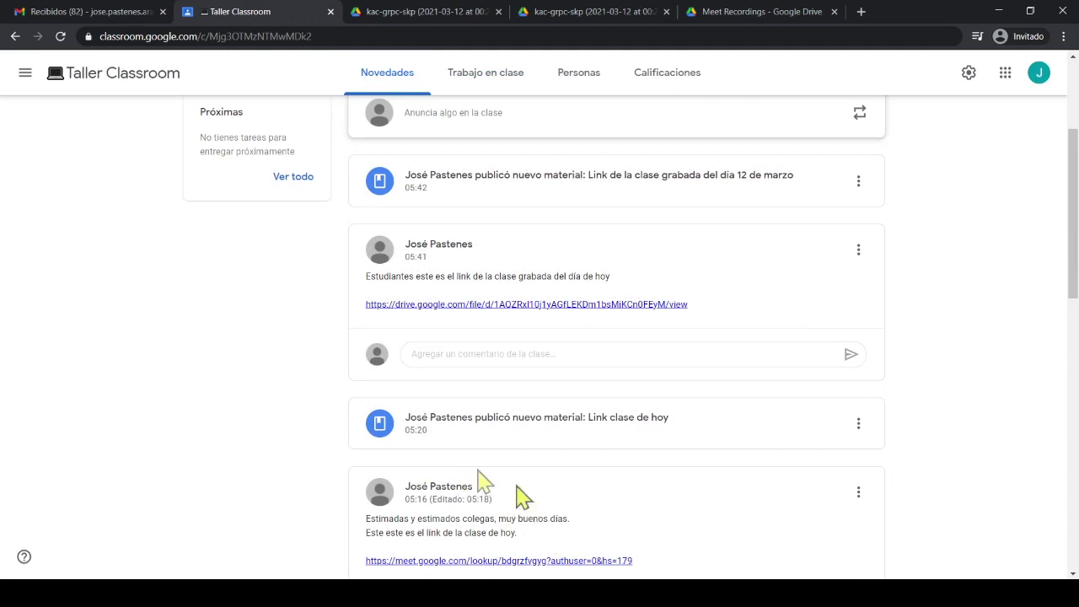
scroll(460, 476, up, 1)
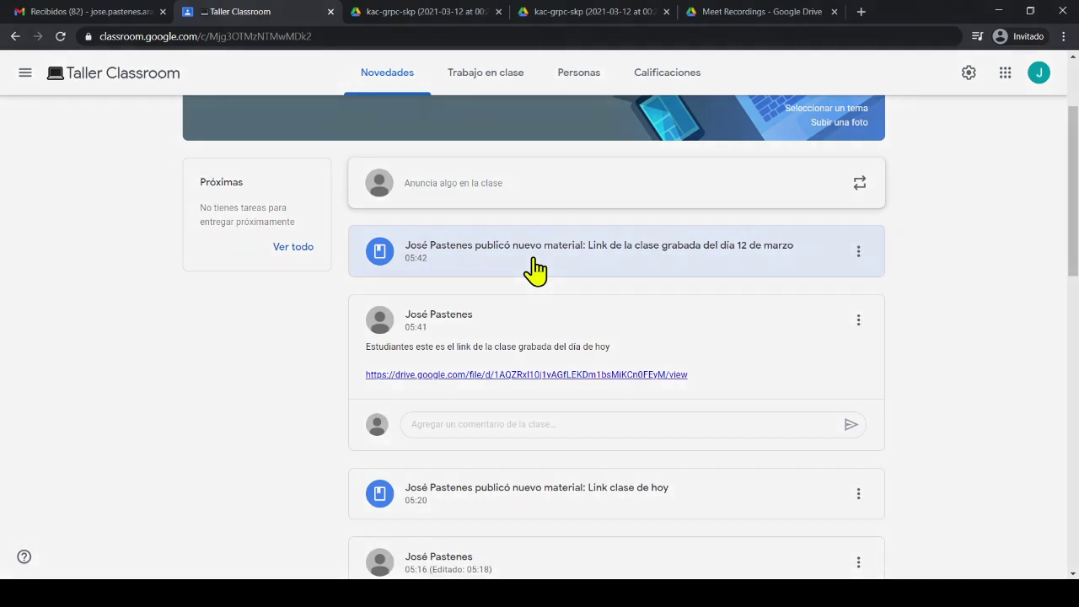
click(535, 270)
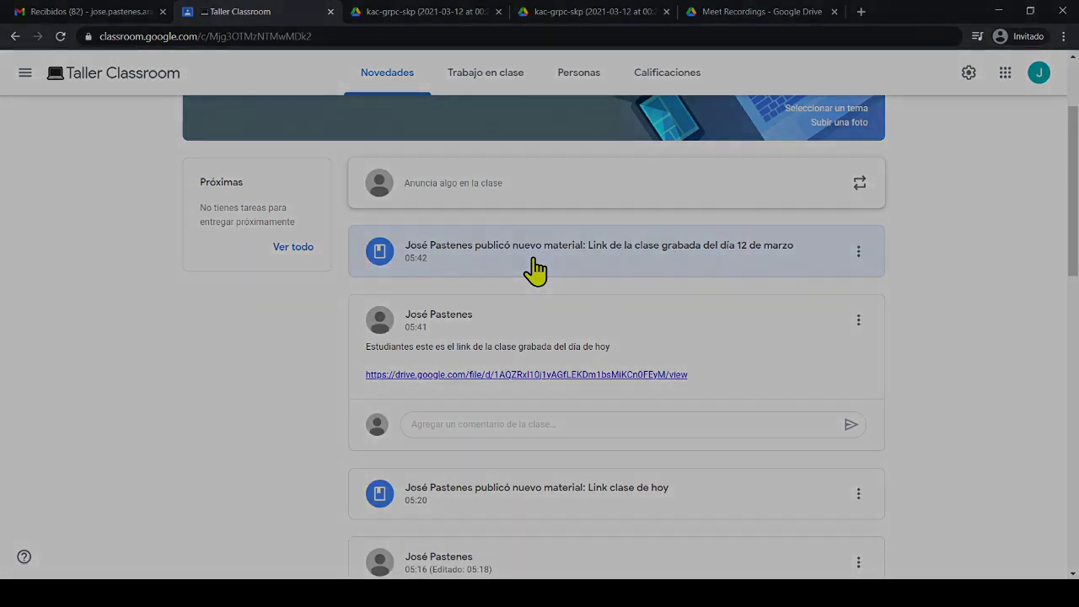